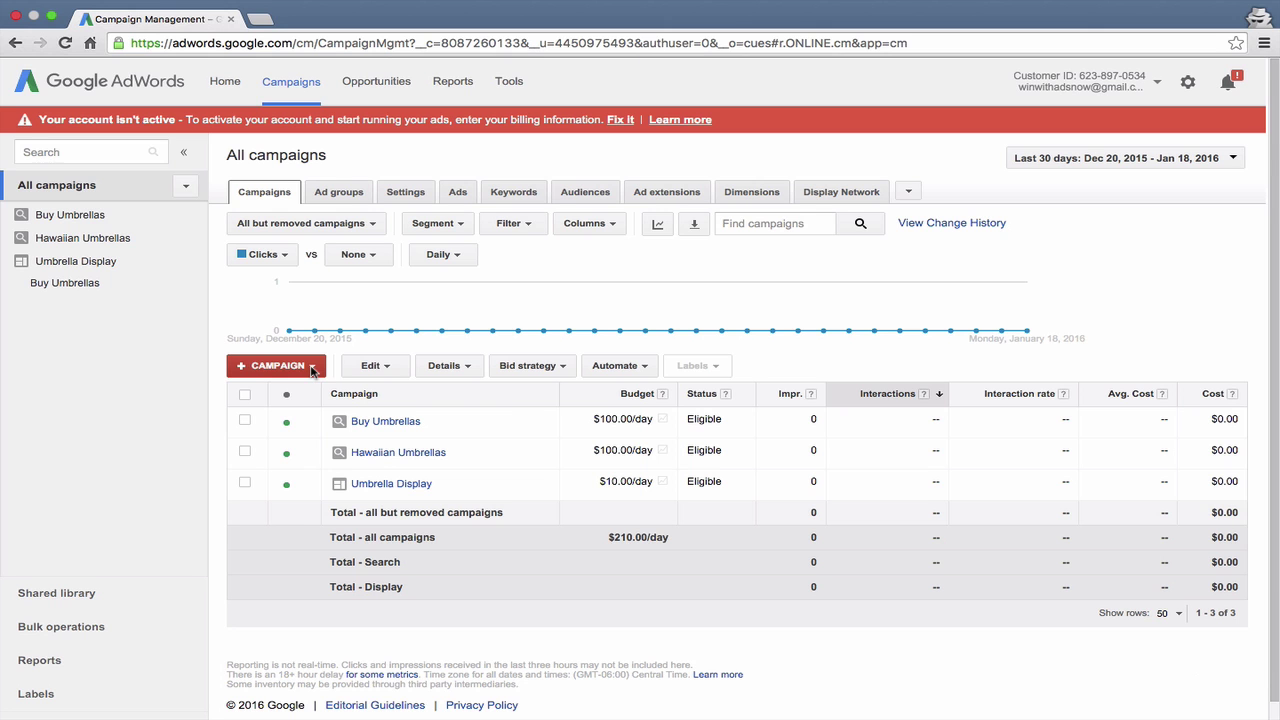
Start a new Display Network only campaign with no marketing objective and all features
click(312, 367)
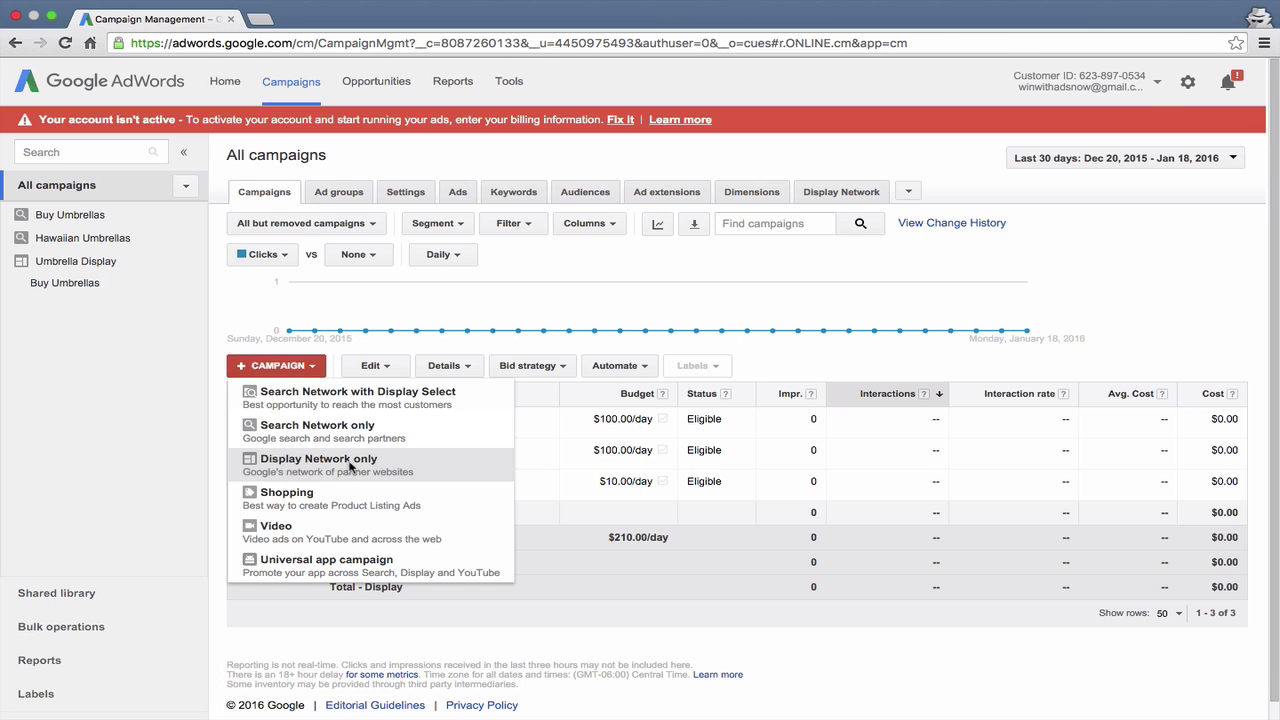
click(349, 466)
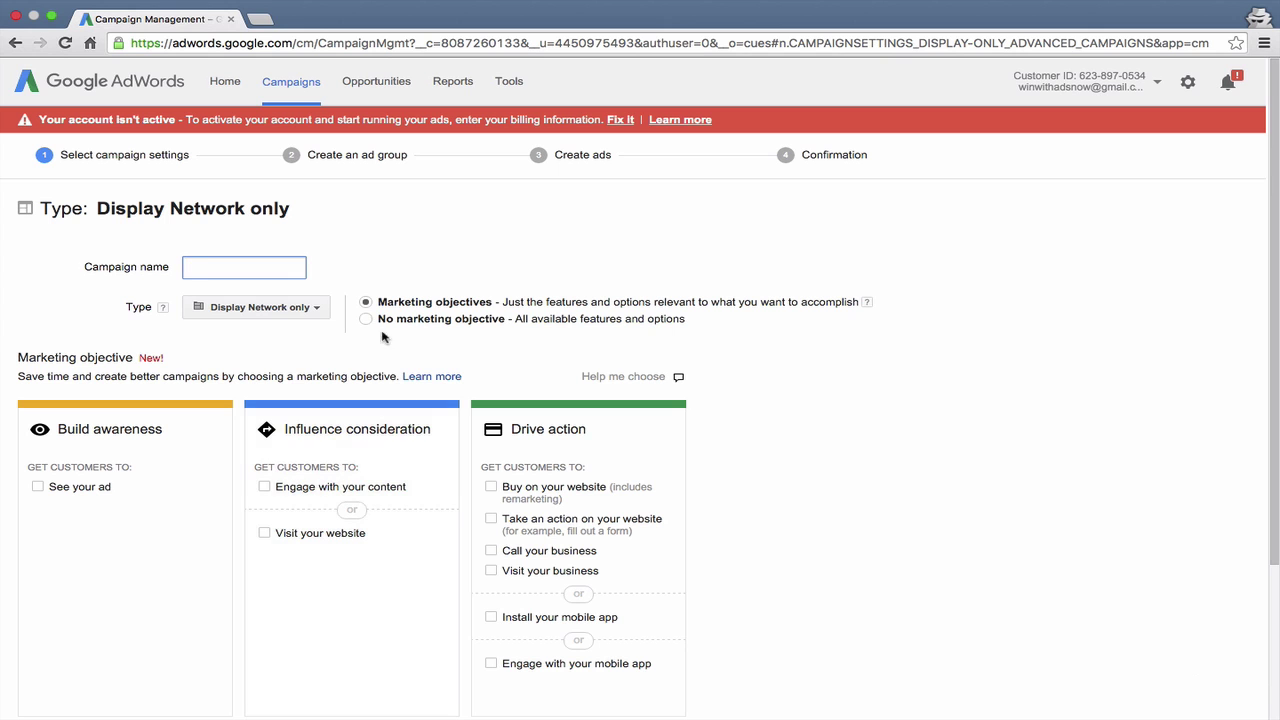
click(389, 319)
click(386, 336)
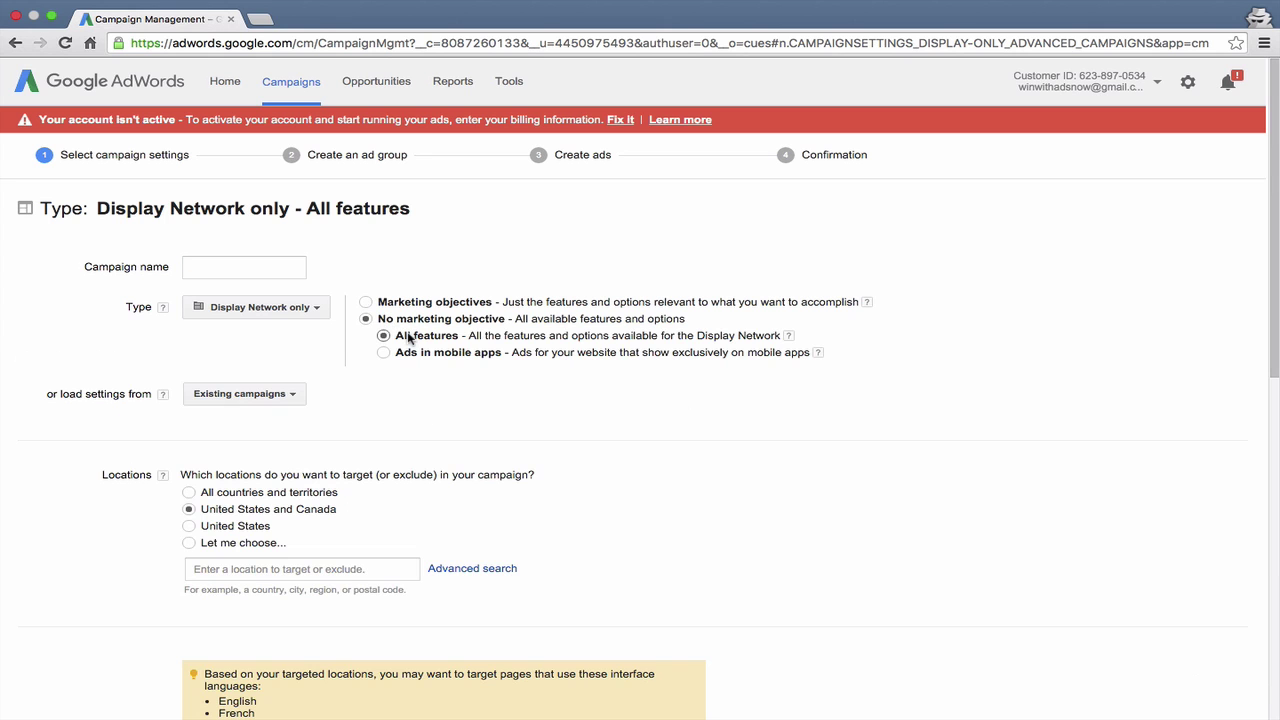
Set the campaign's target location to United States
scroll(192, 460, down, 2)
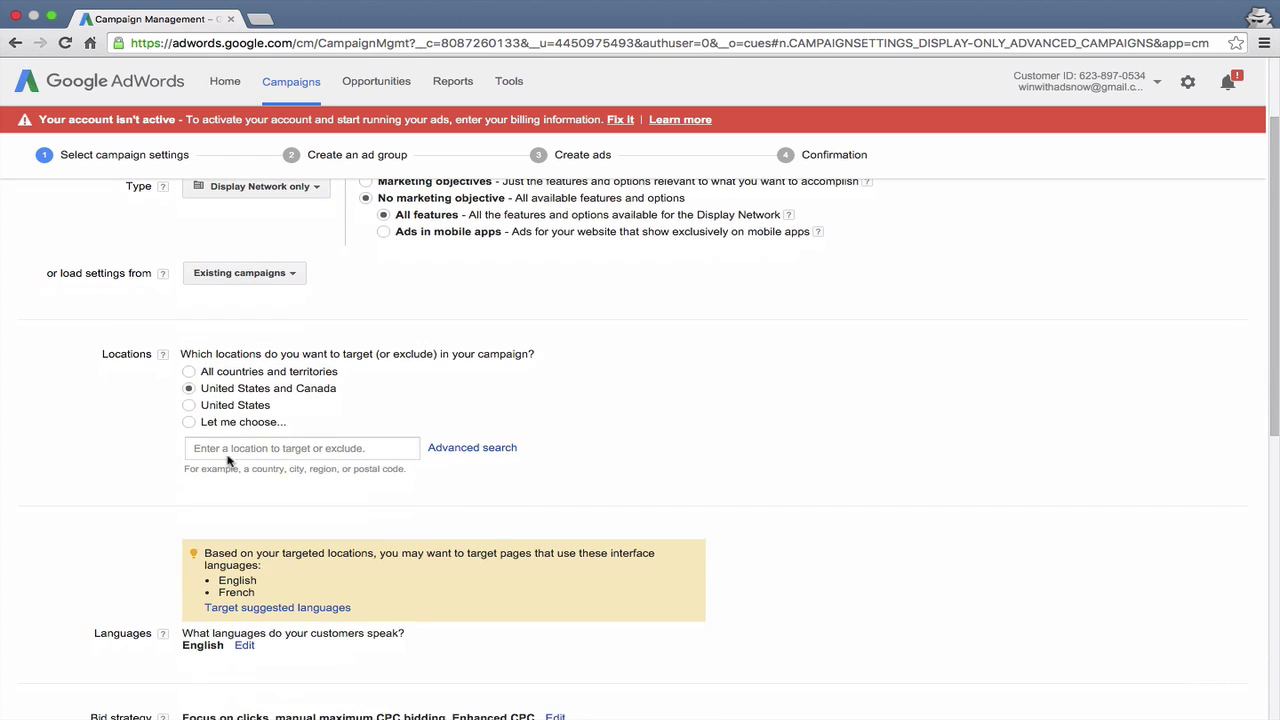
click(221, 406)
scroll(97, 429, up, 1)
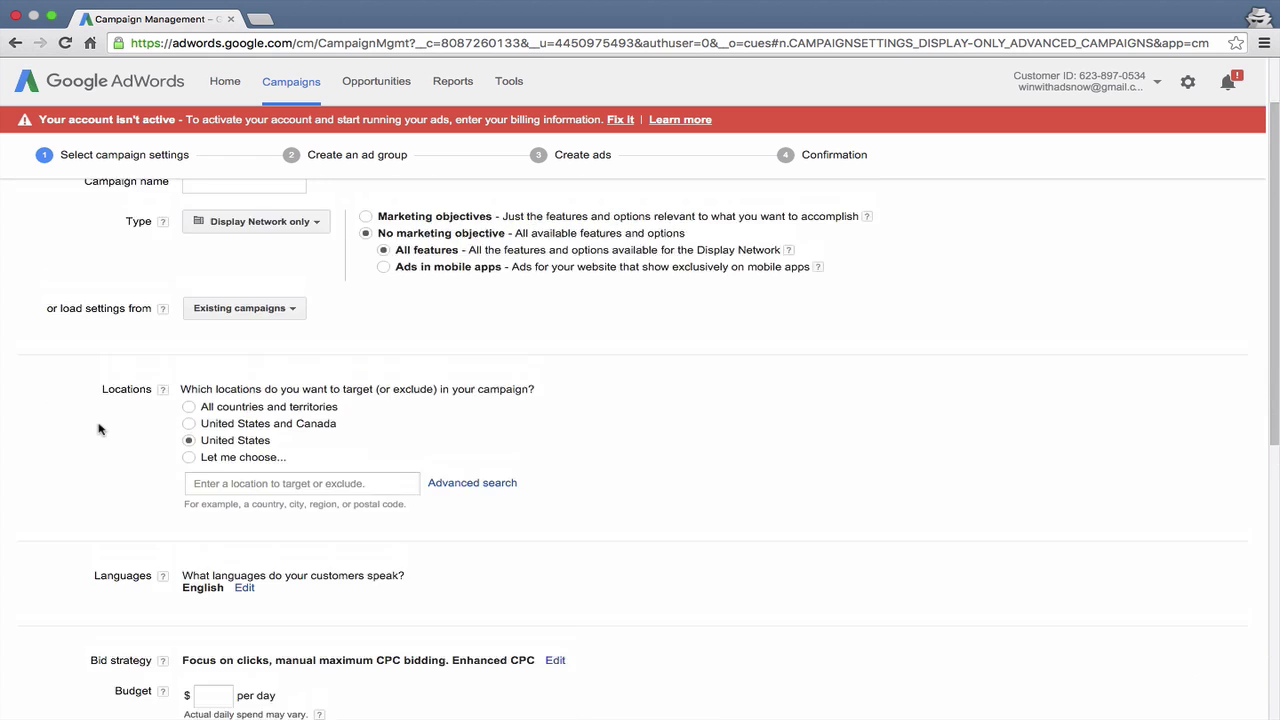
Set the campaign's budget to $10 per day
scroll(97, 429, down, 3)
scroll(97, 429, down, 3)
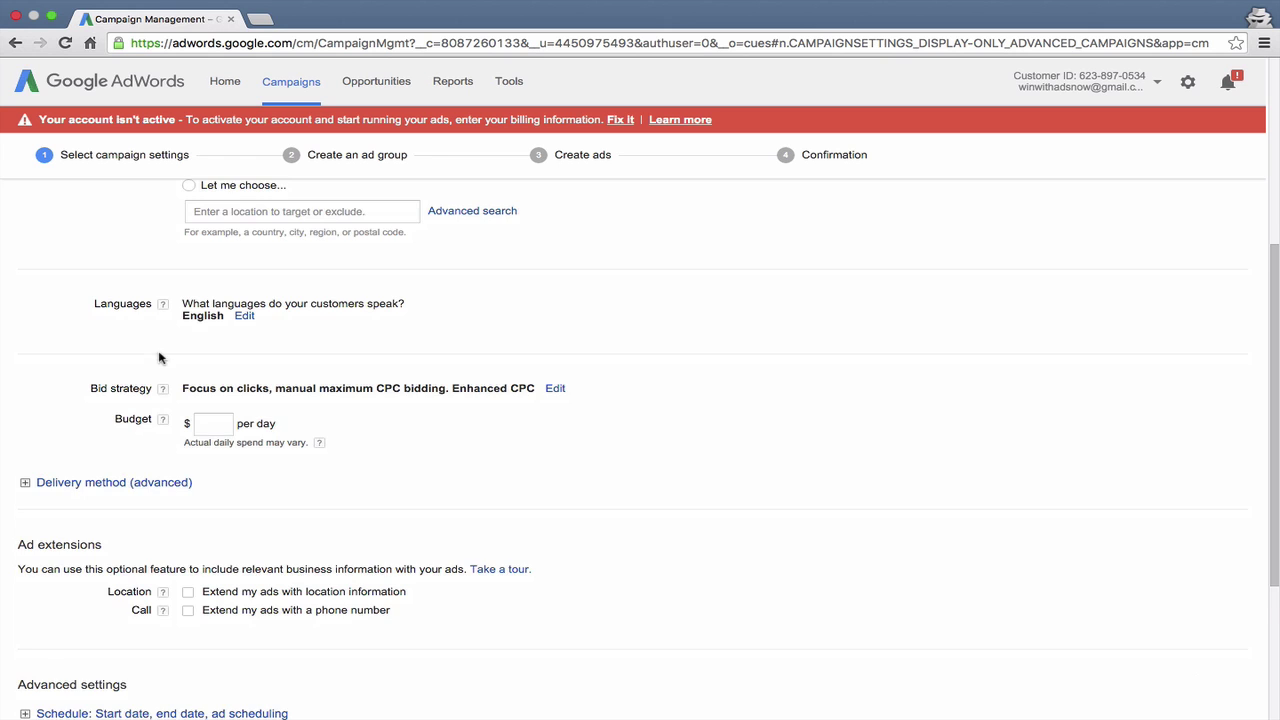
scroll(161, 352, down, 1)
click(208, 372)
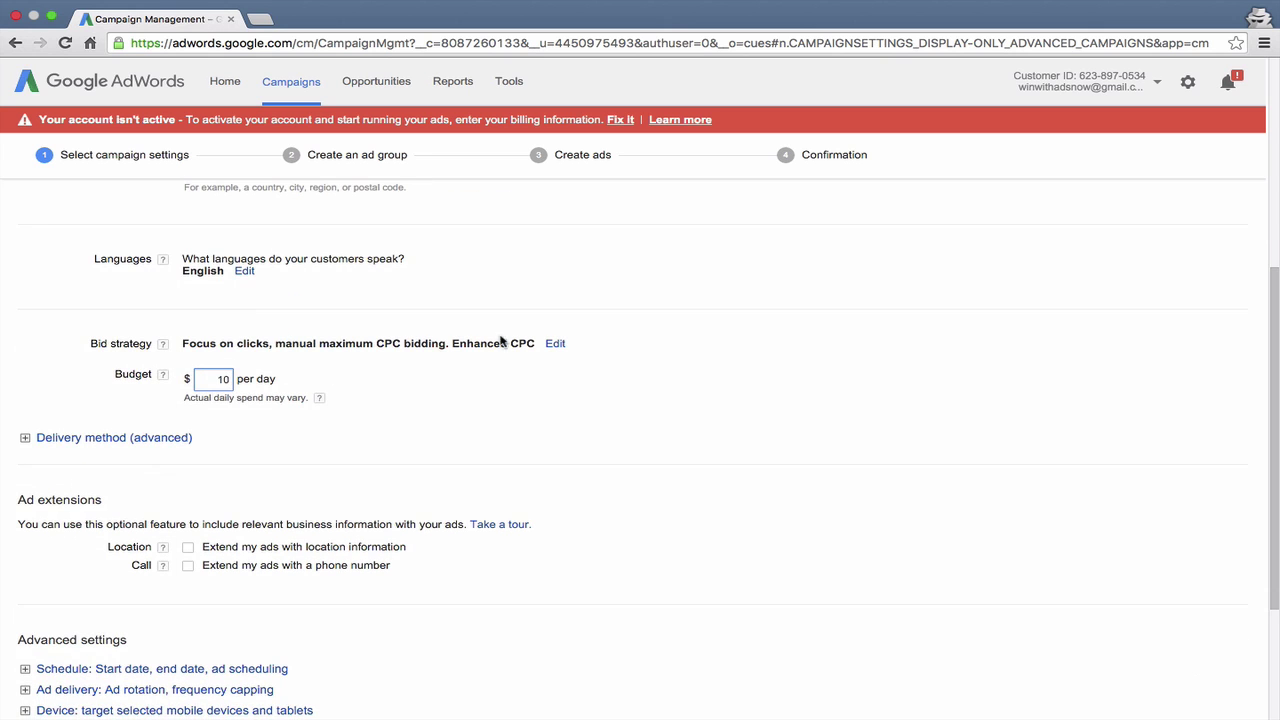
Turn off Enhanced CPC in the campaign's bid strategy, keeping manual bids for clicks
click(555, 344)
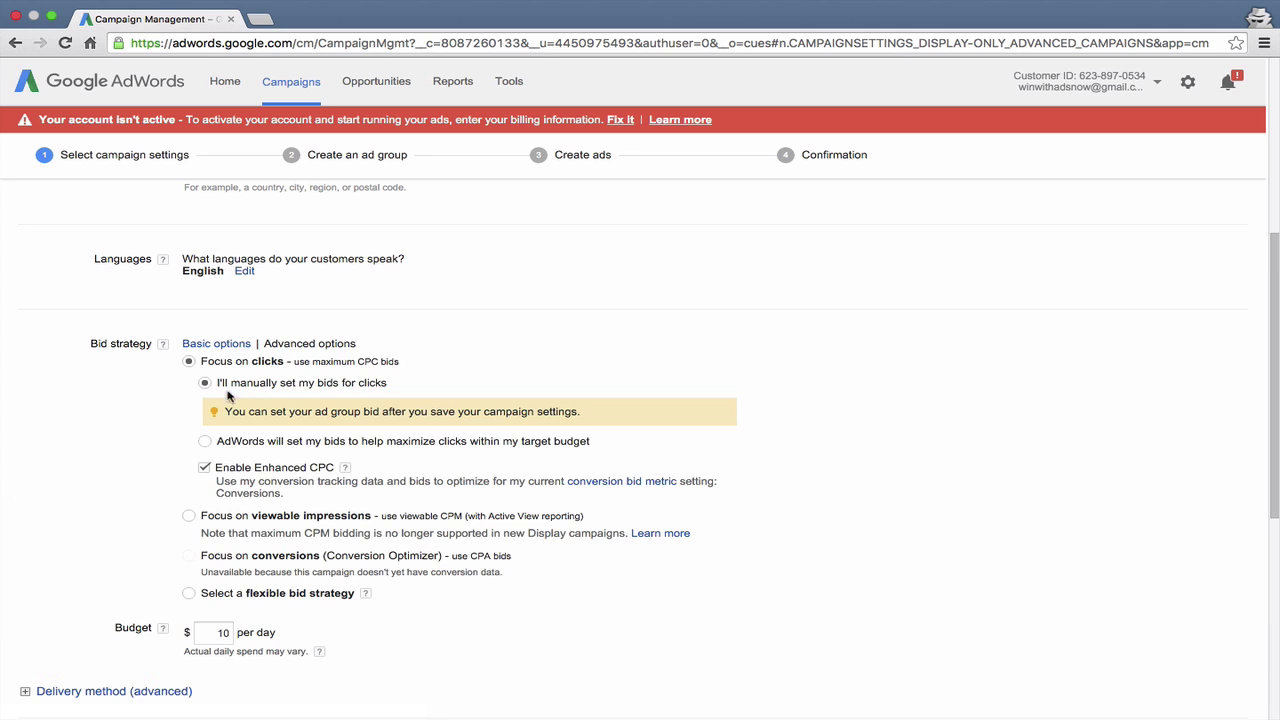
click(250, 467)
scroll(88, 453, down, 5)
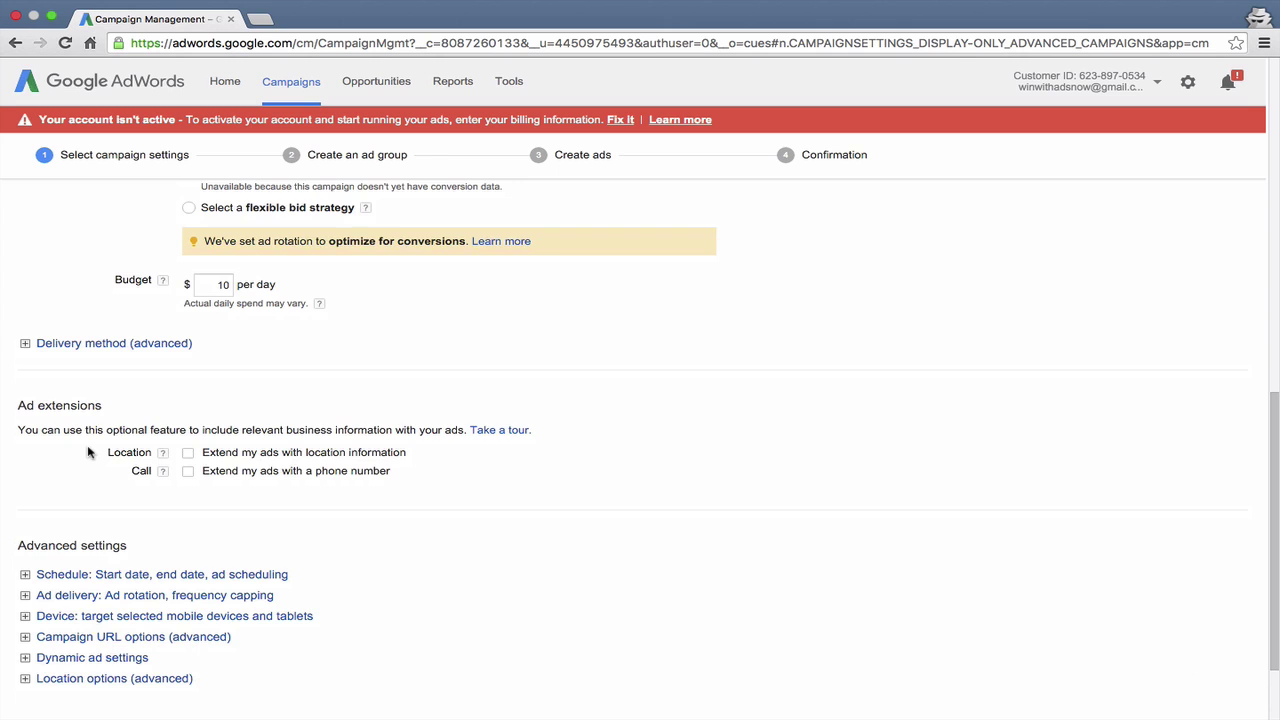
Try to save the campaign settings and continue while the campaign name is empty
scroll(88, 453, down, 2)
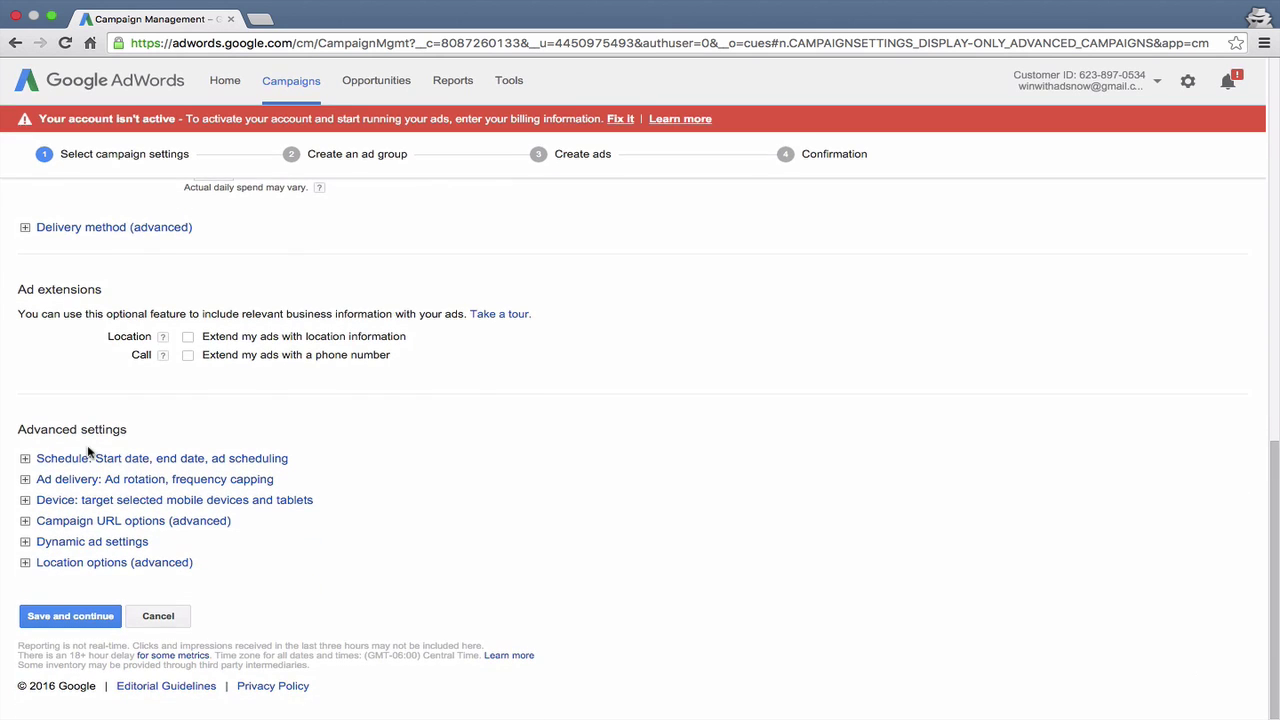
click(80, 614)
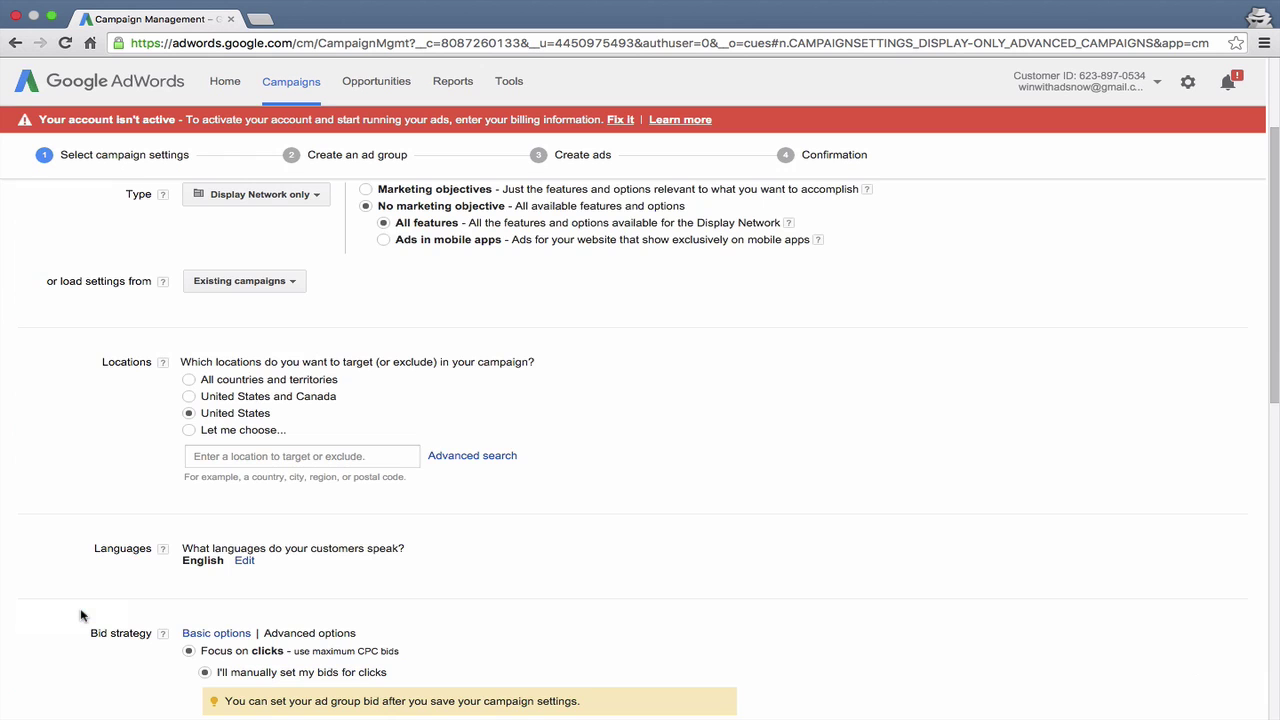
scroll(81, 614, down, 10)
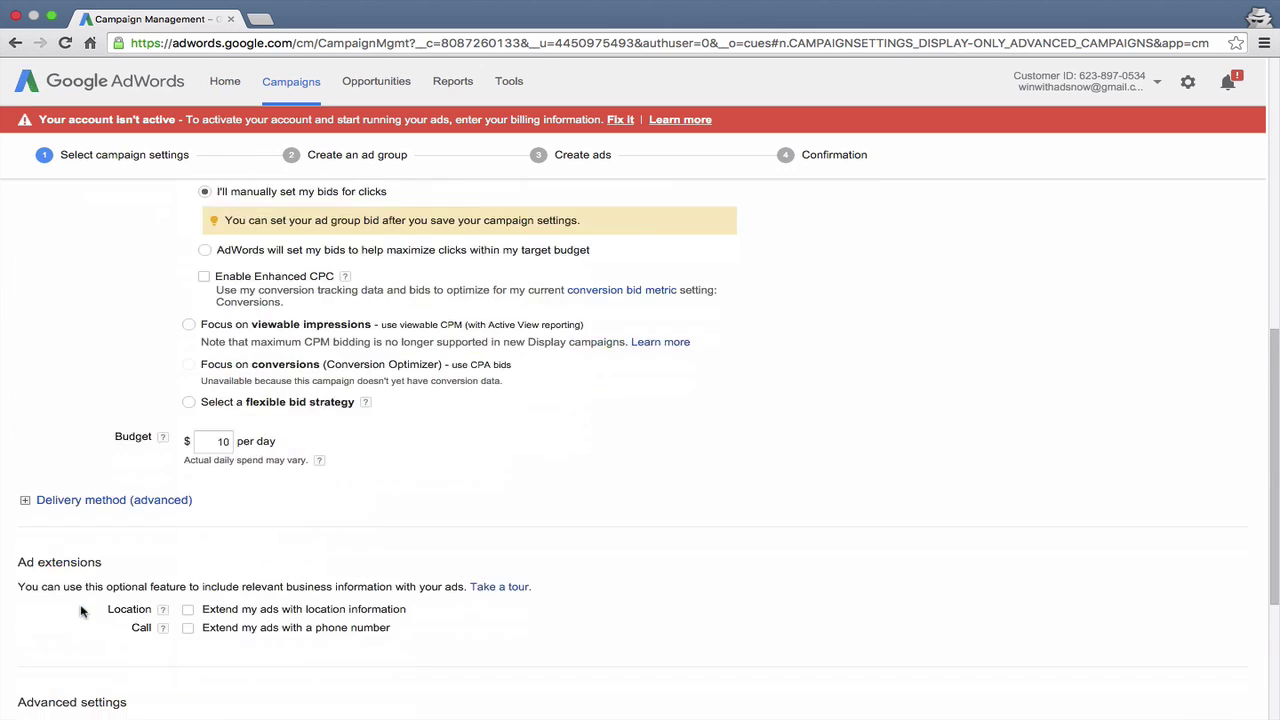
scroll(81, 613, down, 3)
click(81, 613)
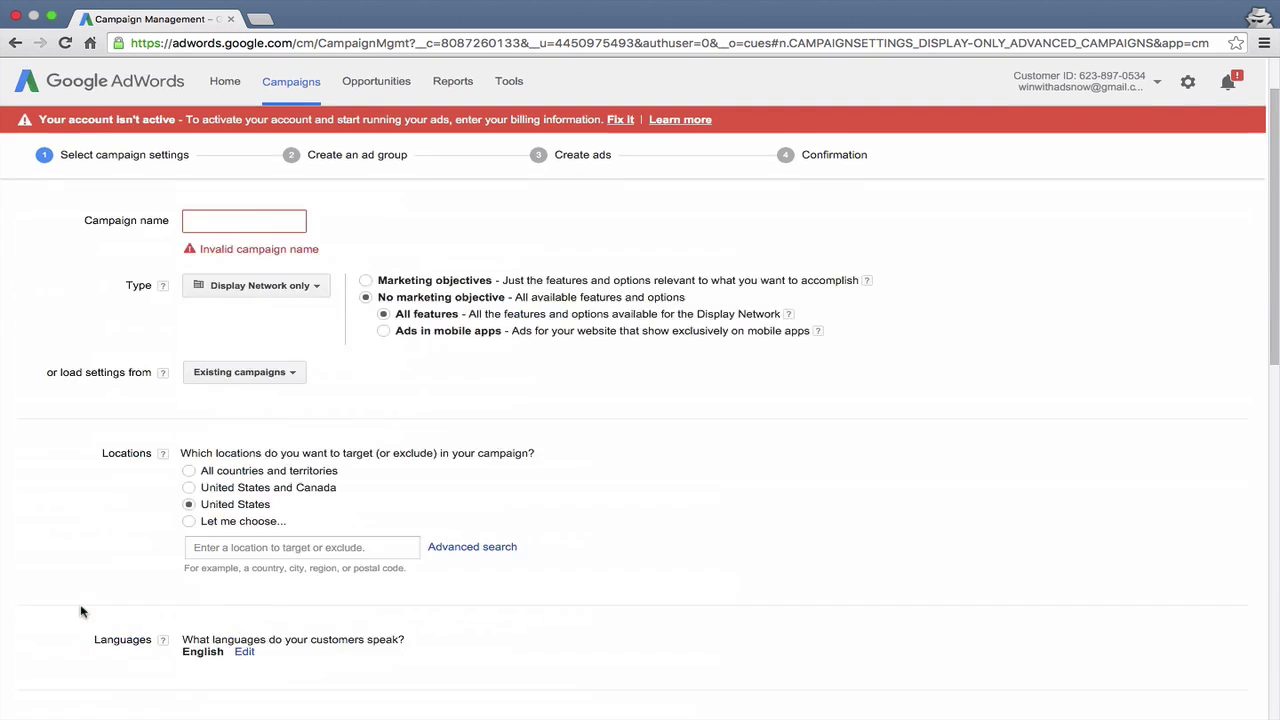
Name the campaign Remarketing and save its settings to continue to the ad group
click(203, 291)
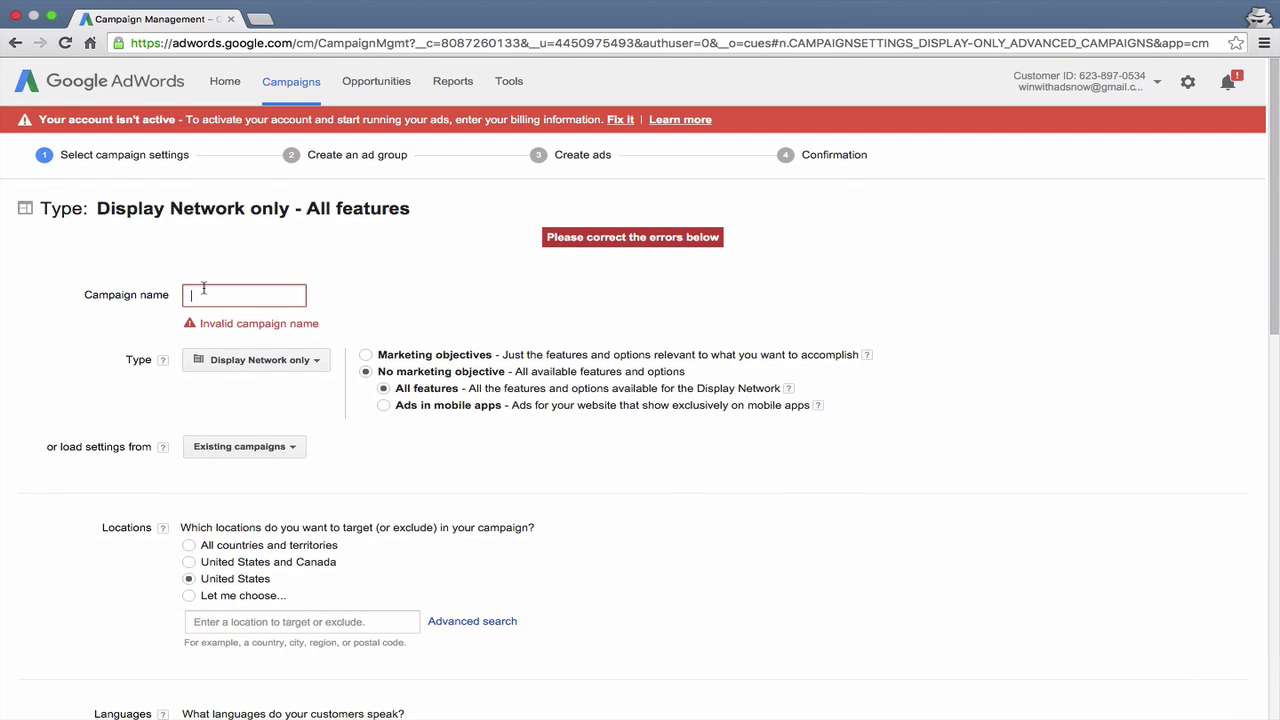
text(Remarketing)
click(343, 291)
scroll(343, 292, down, 10)
click(43, 622)
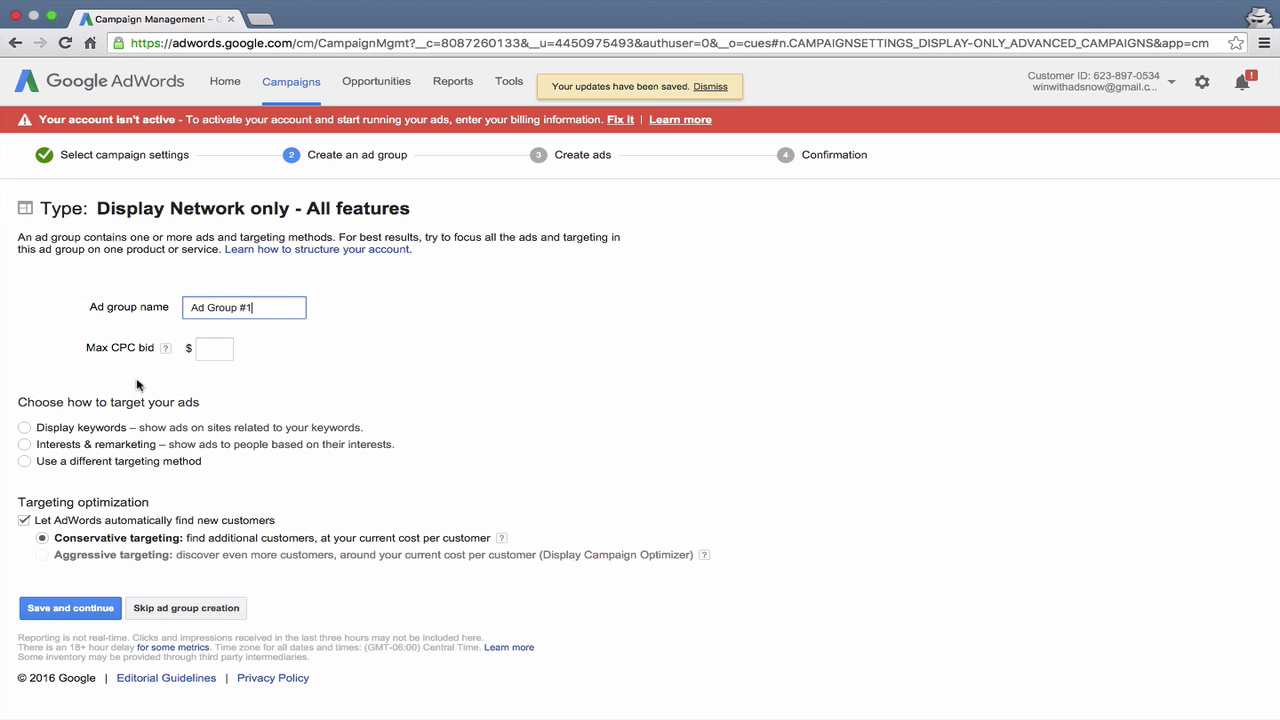
Name the ad group Remarketing and set its maximum CPC bid to $1
triple_click(261, 305)
text(Remarketing)
click(220, 349)
text(1)
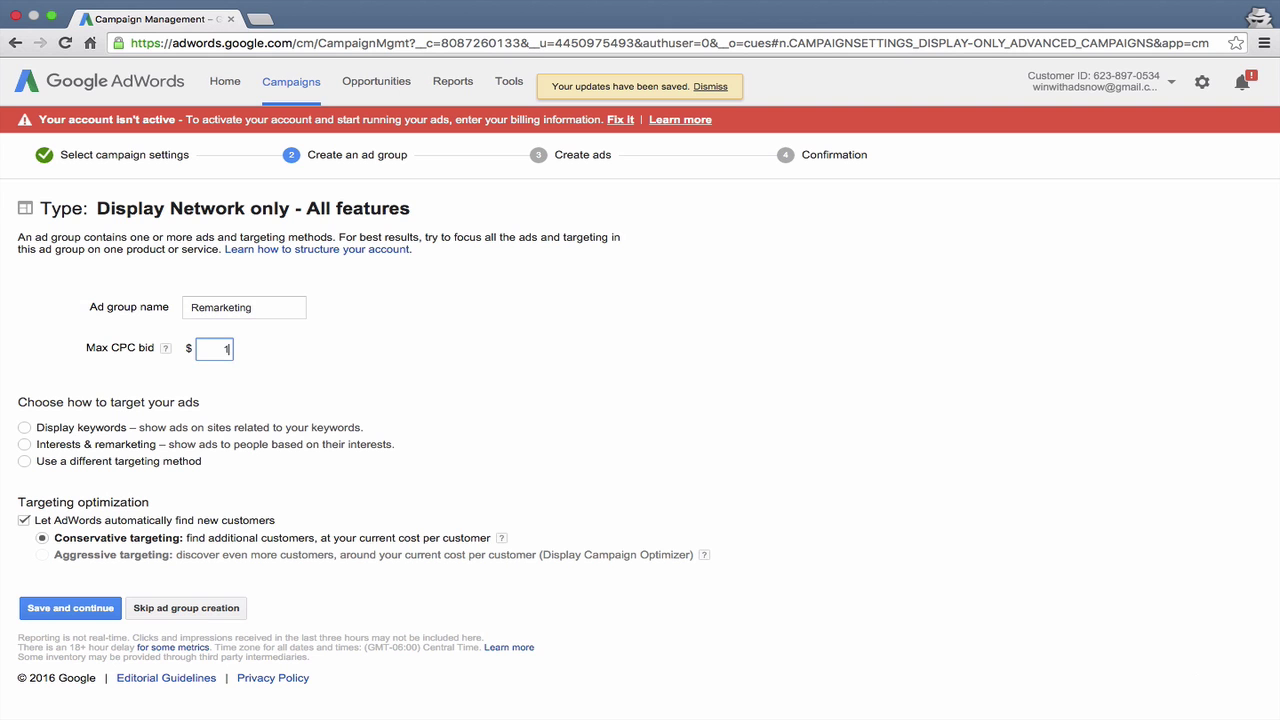
click(290, 370)
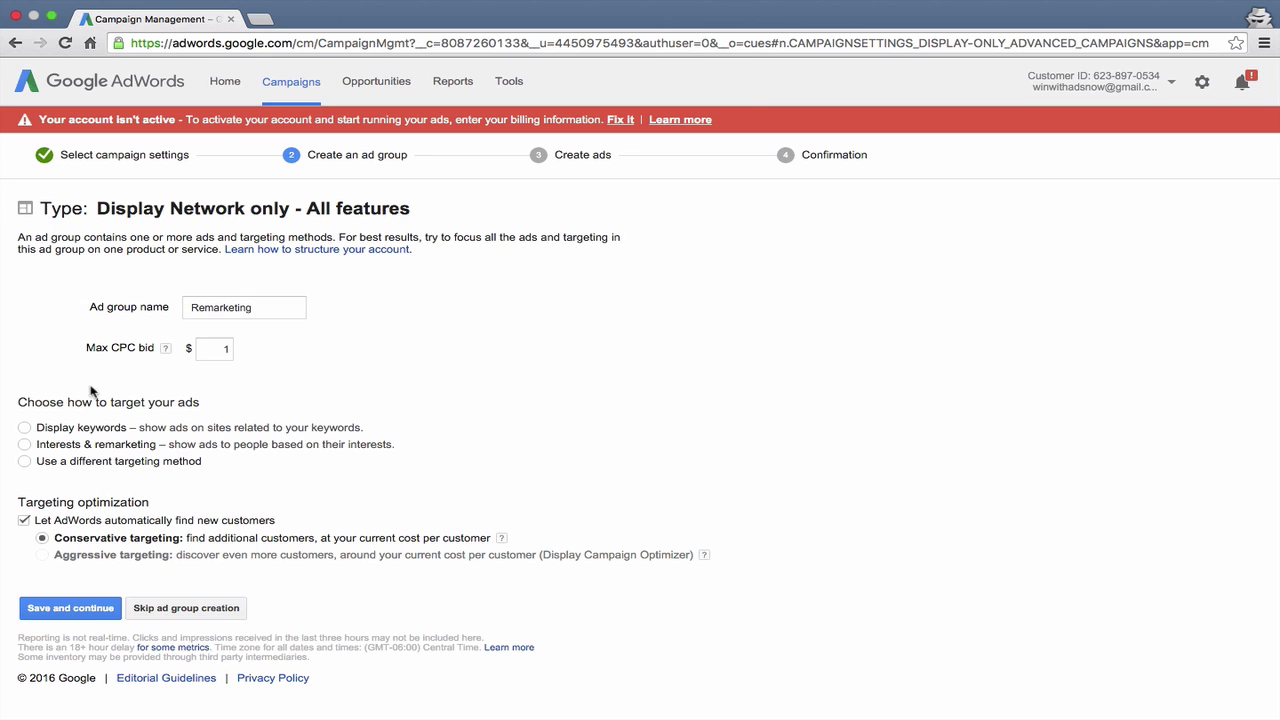
Target the ad group by interests and remarketing, adding the All visitors list from the remarketing lists
click(74, 444)
scroll(202, 473, down, 3)
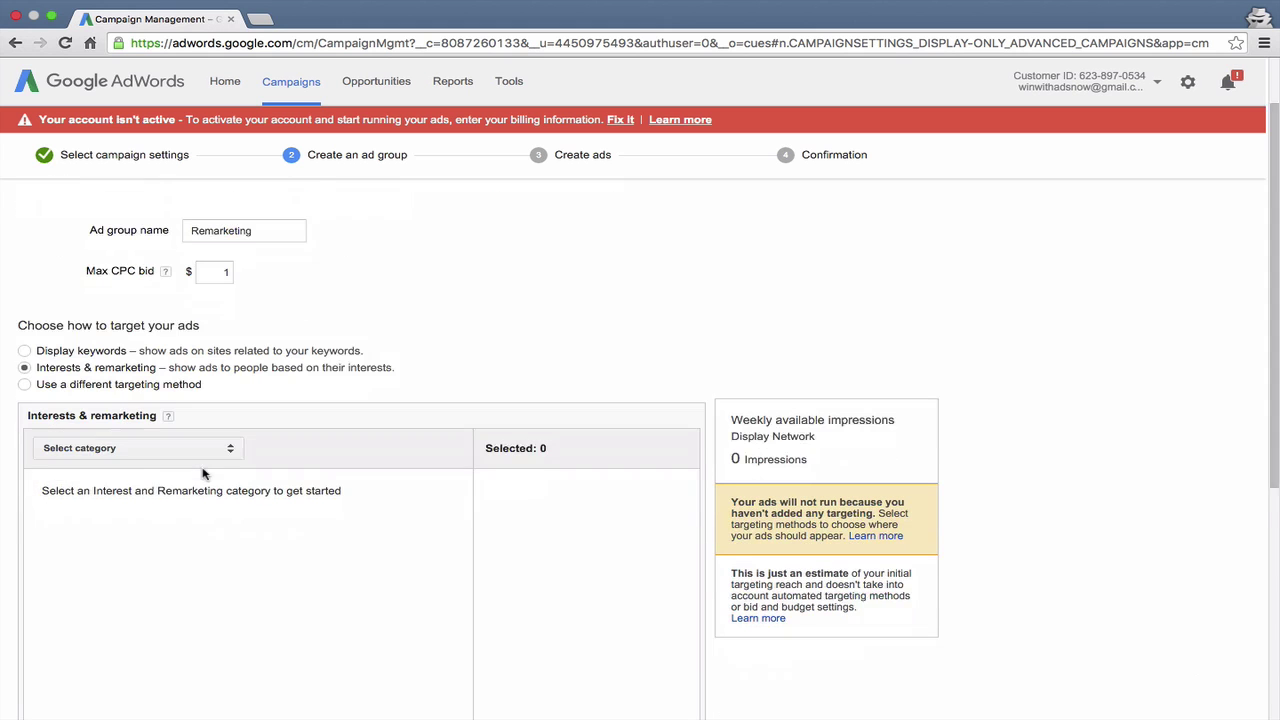
click(174, 407)
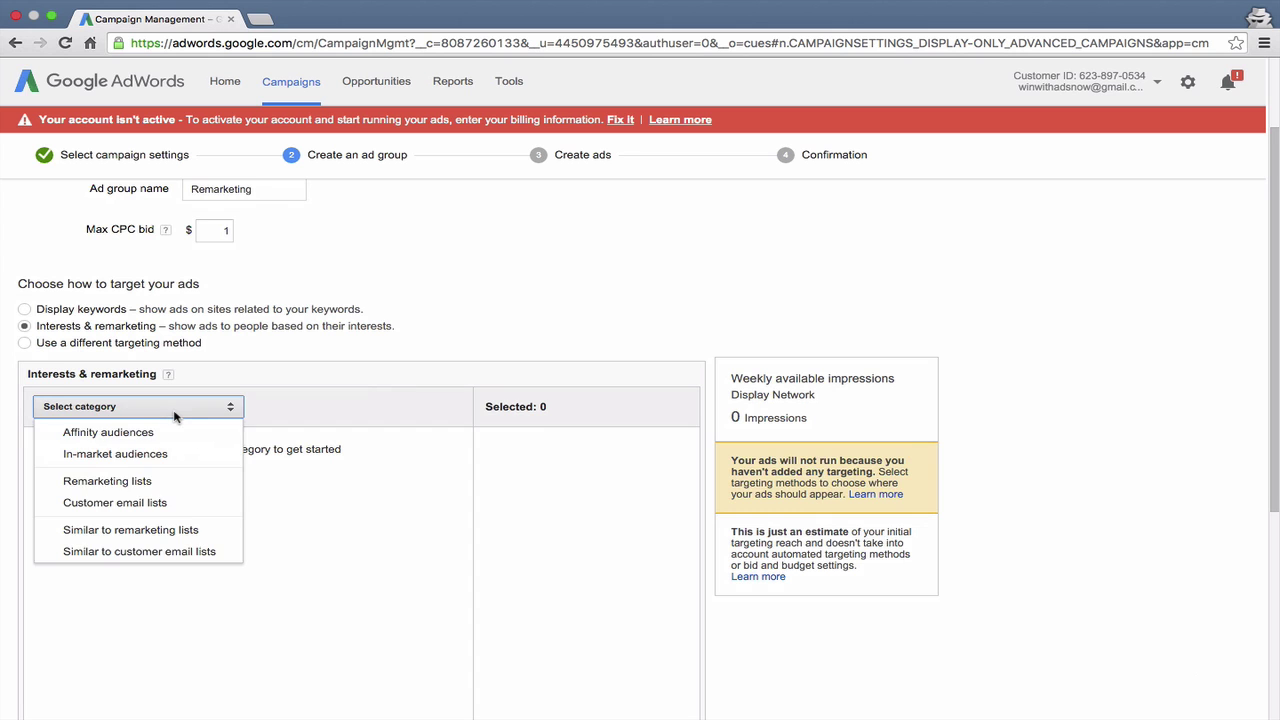
click(130, 484)
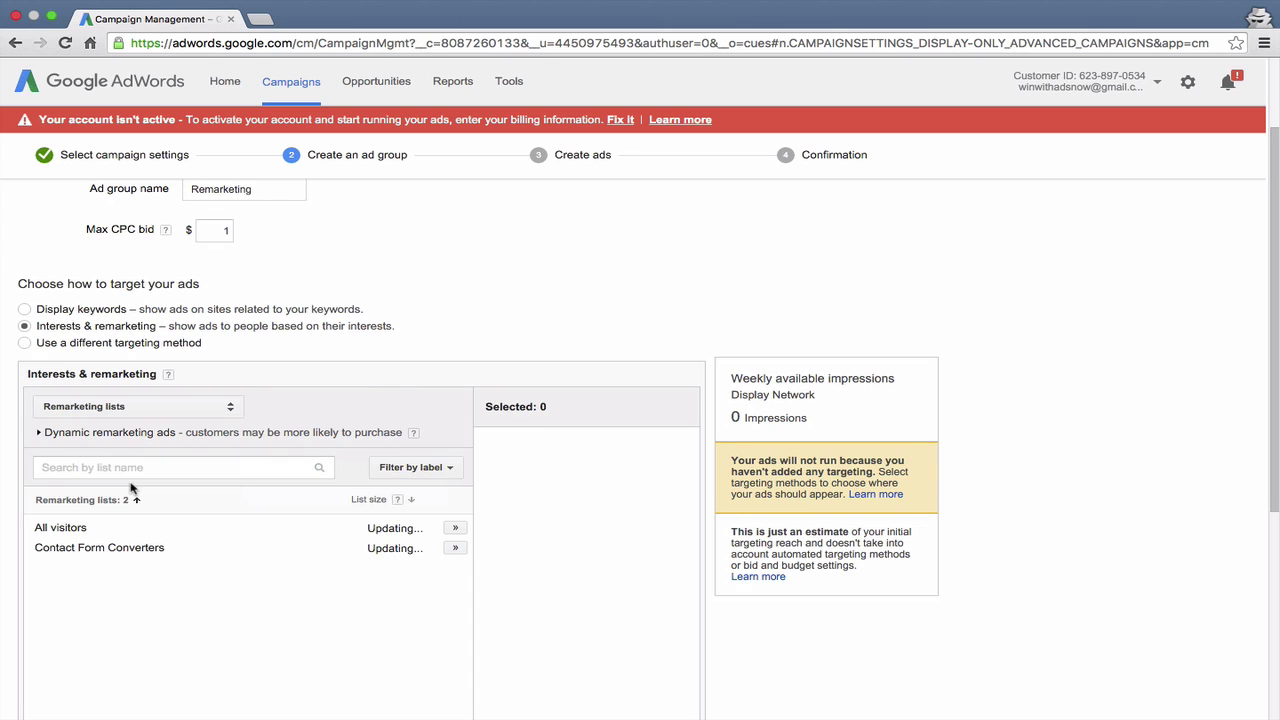
scroll(193, 597, down, 3)
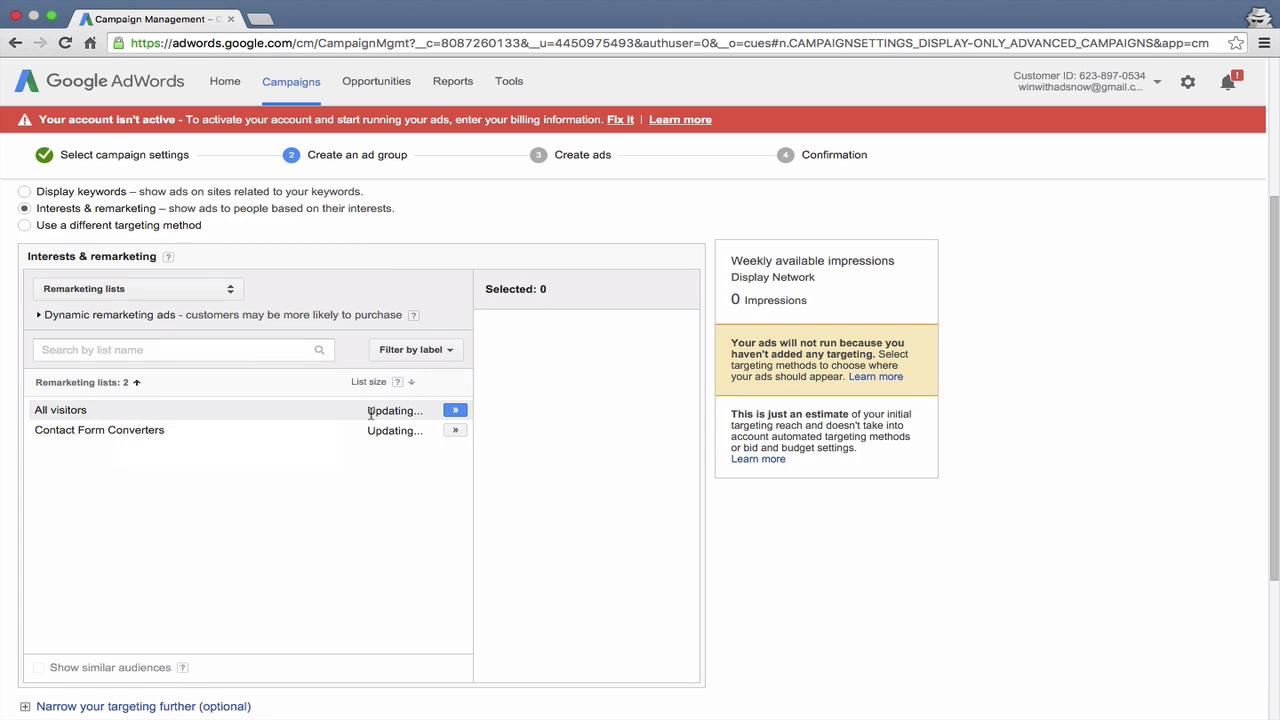
drag(368, 410, 424, 411)
click(372, 407)
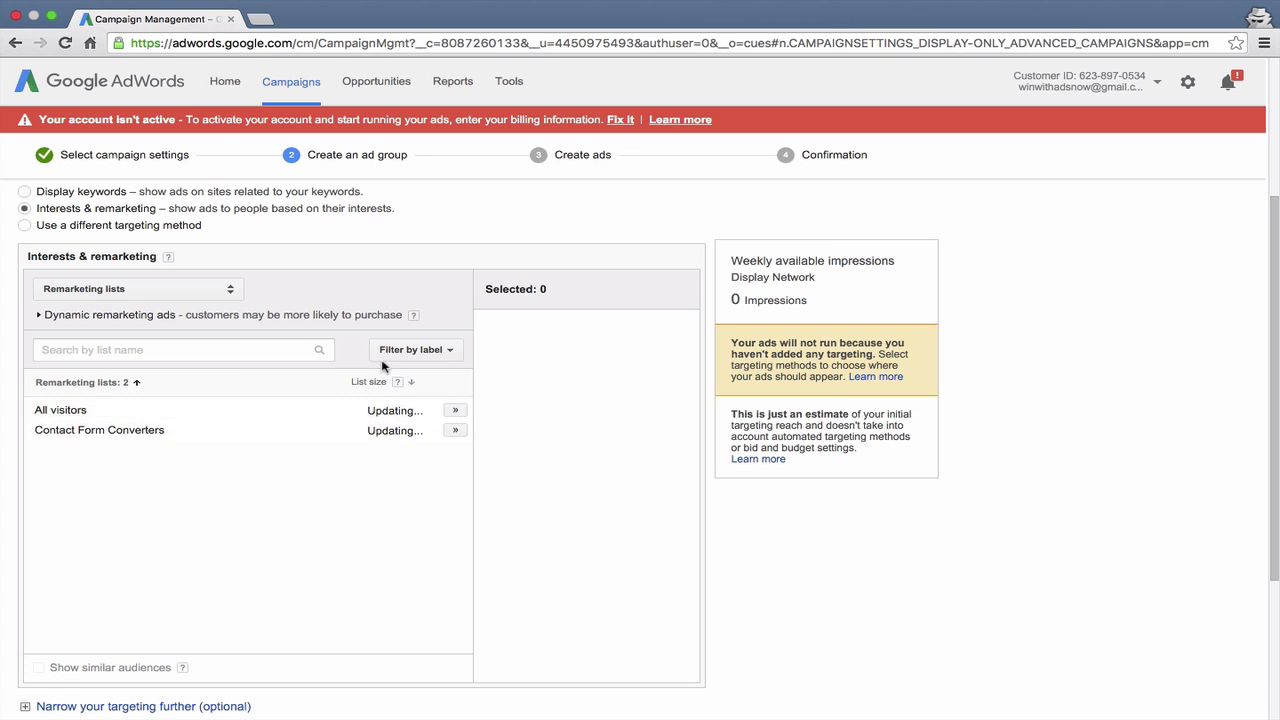
click(453, 411)
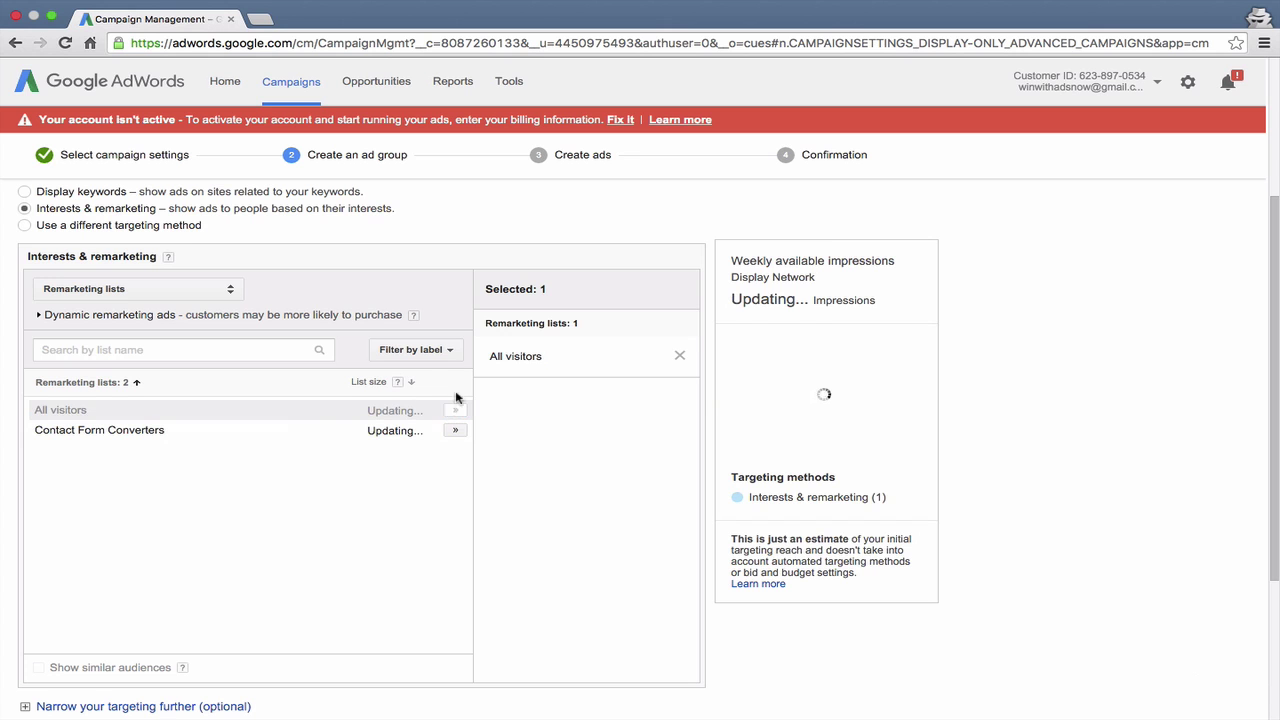
Save the ad group with automatic finding of new customers turned off, and skip ad creation
scroll(557, 494, down, 5)
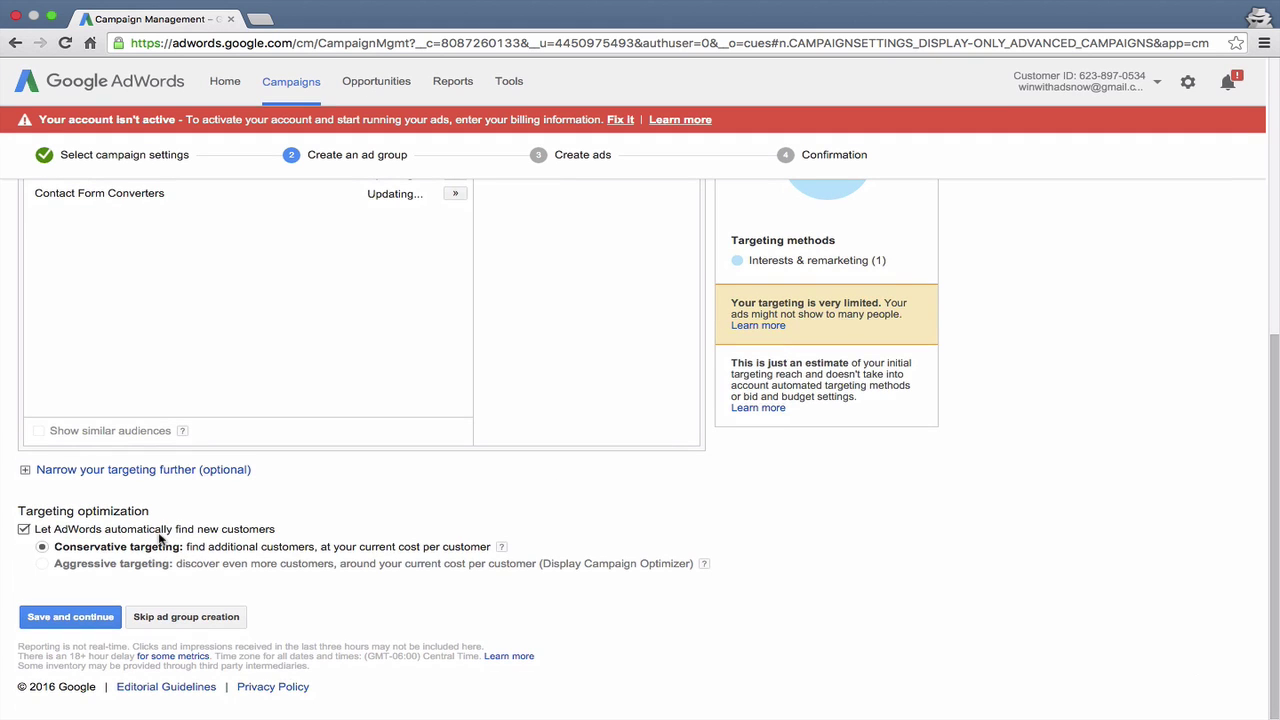
click(157, 530)
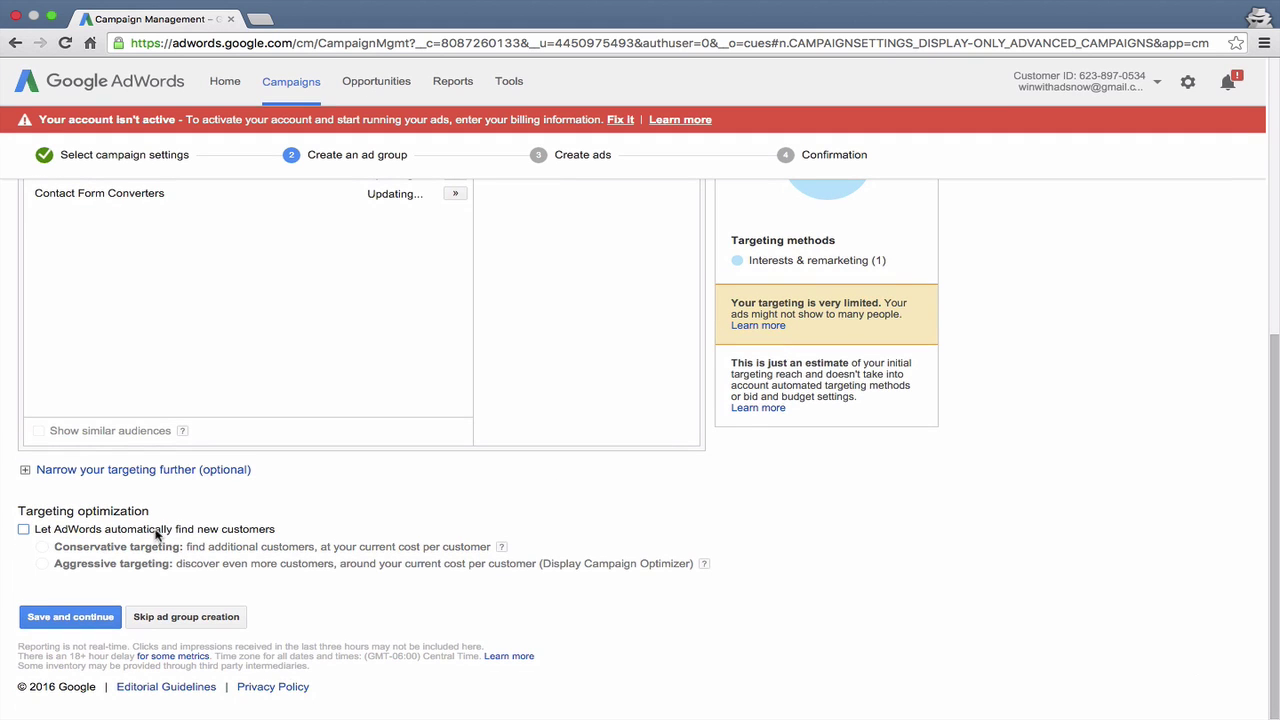
click(68, 620)
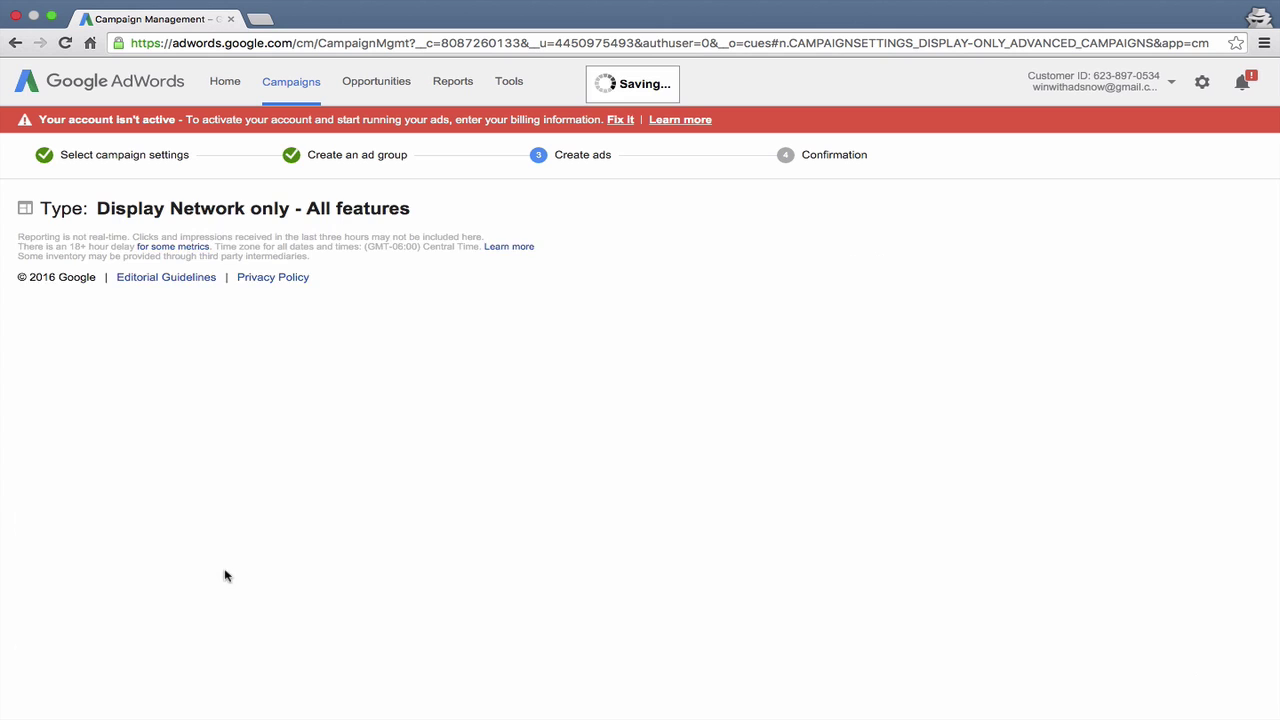
scroll(475, 518, down, 3)
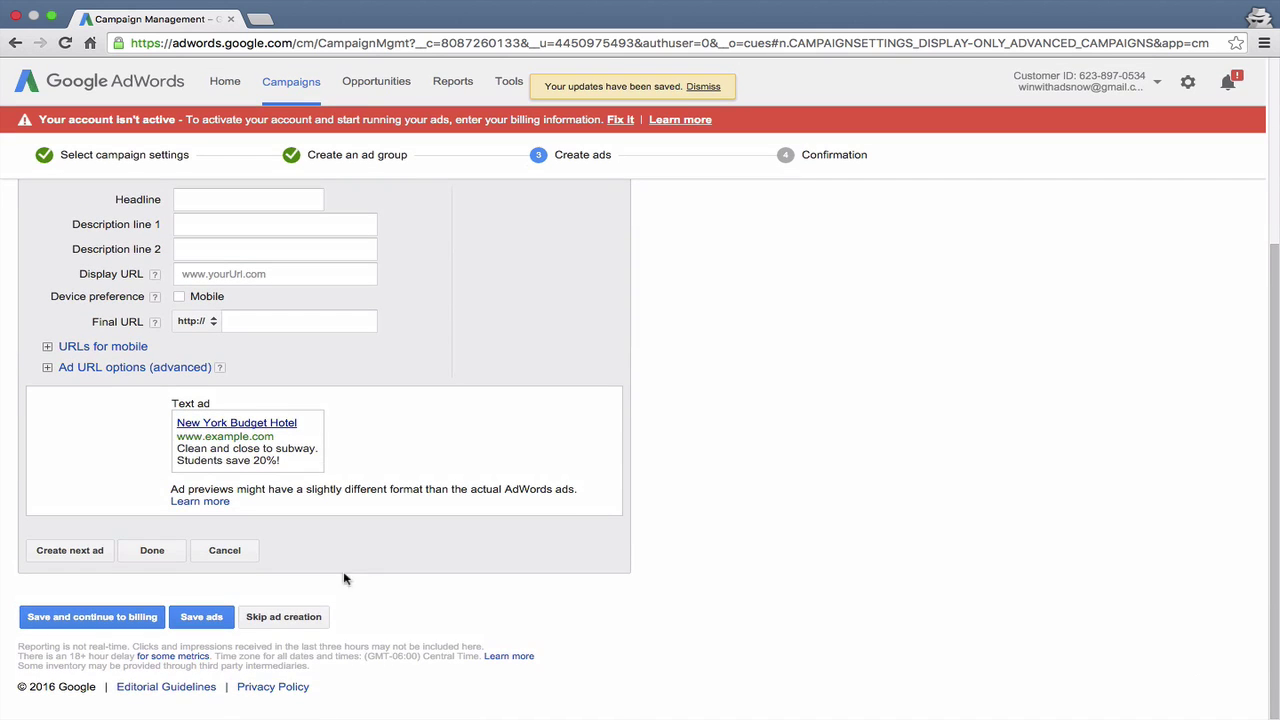
click(293, 624)
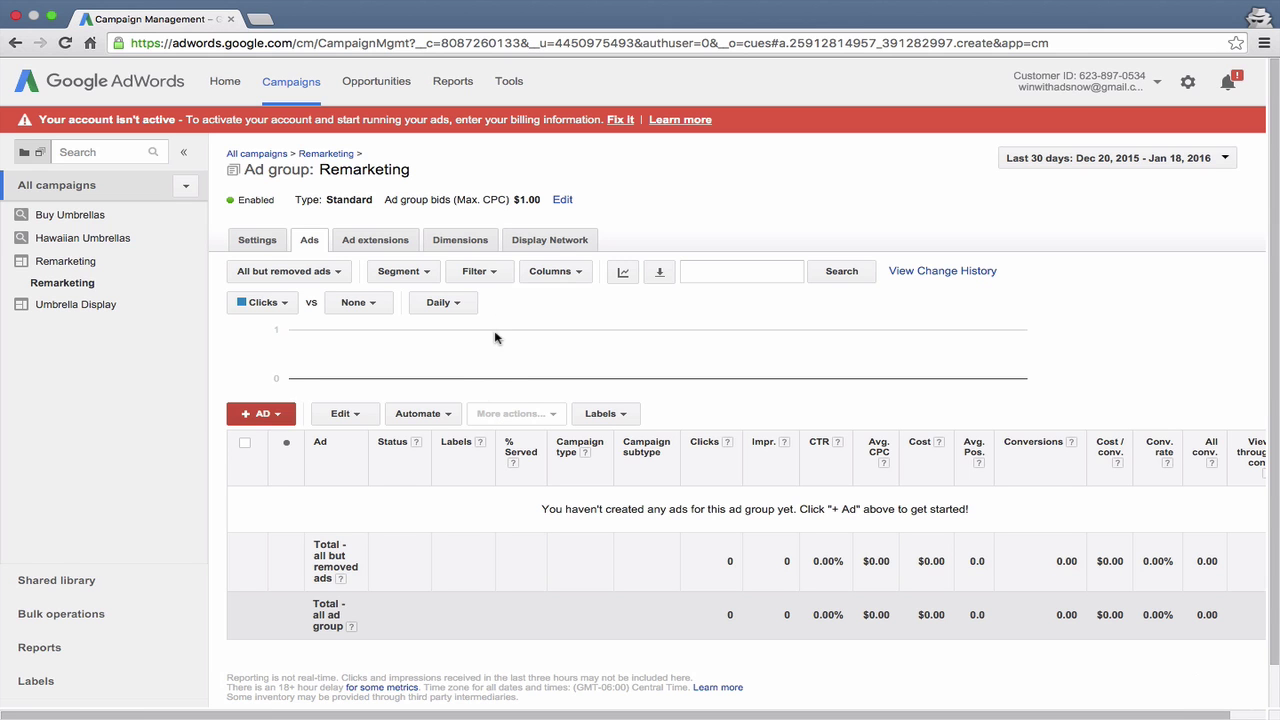
Open the campaign exclusions for interests and remarketing from the Remarketing ad group's Display Network targeting
click(563, 244)
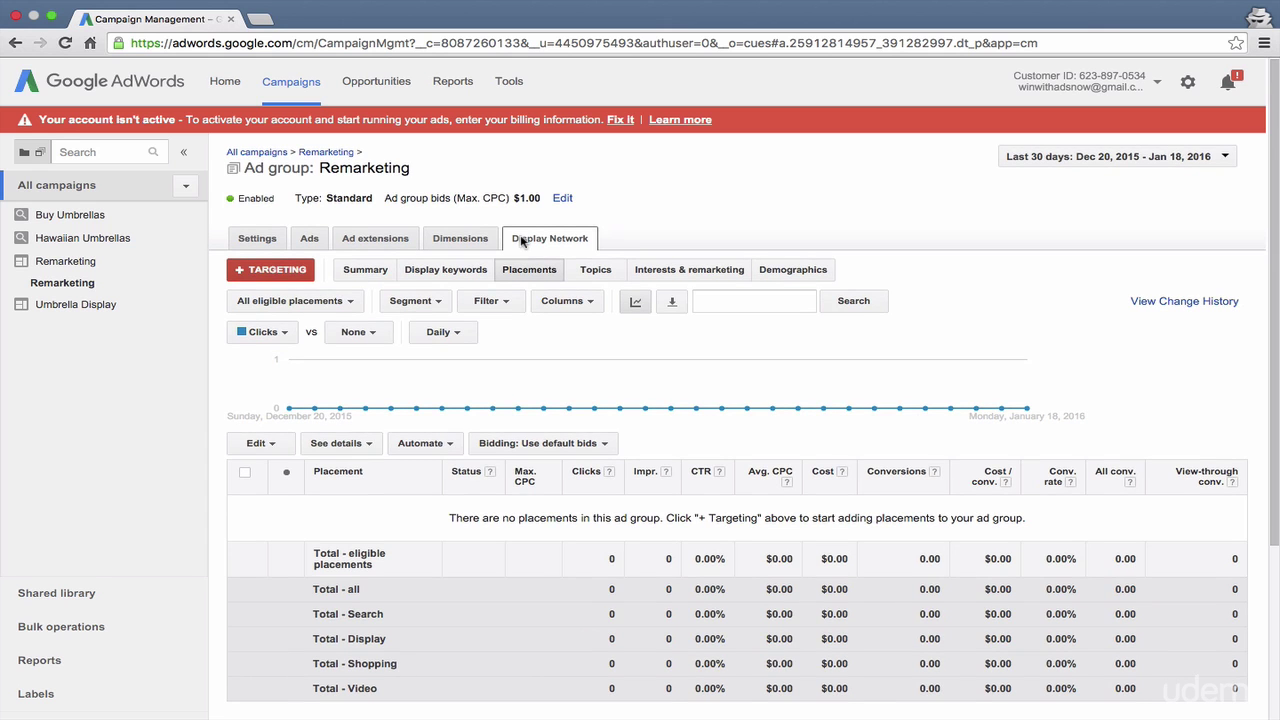
scroll(465, 485, down, 3)
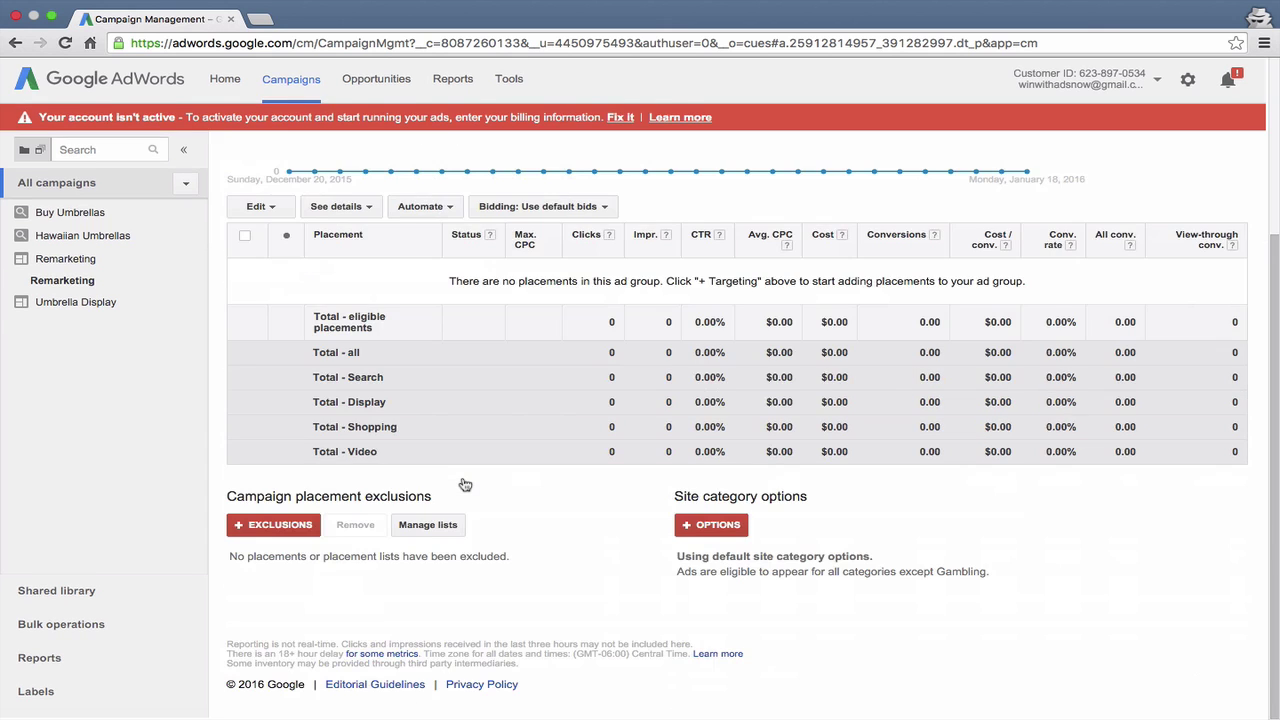
scroll(465, 485, up, 3)
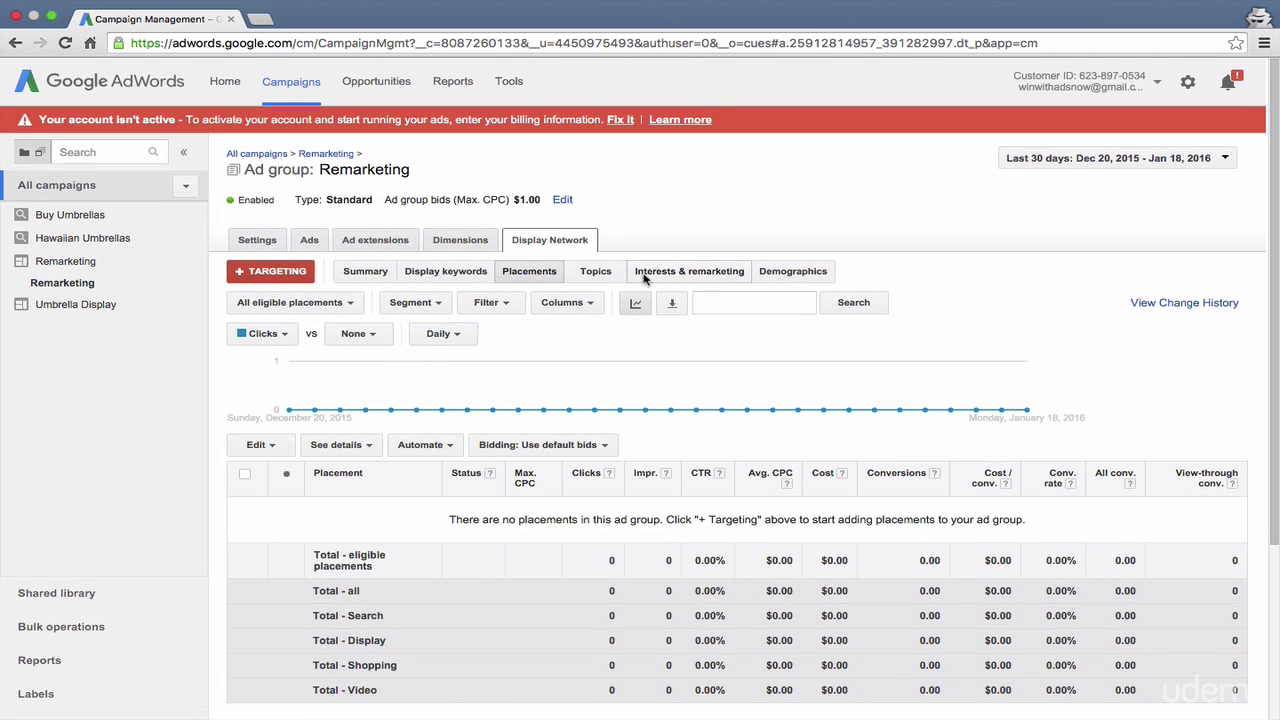
click(651, 271)
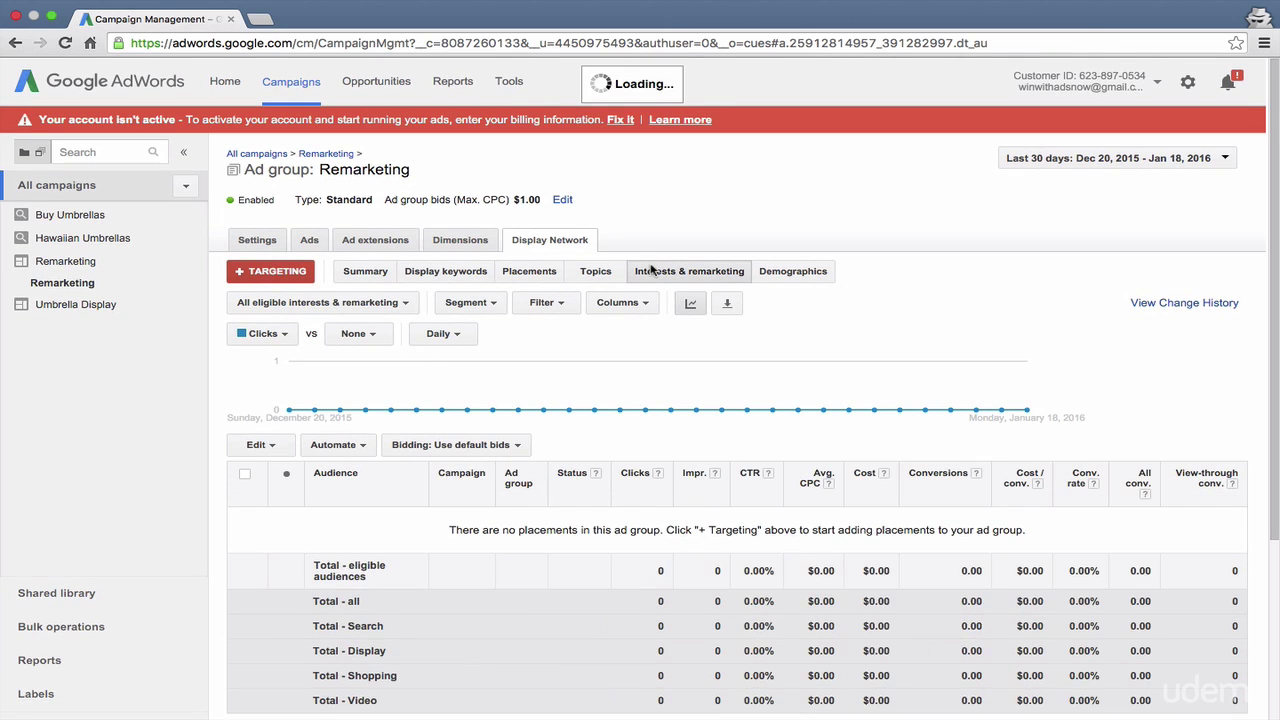
scroll(477, 429, down, 3)
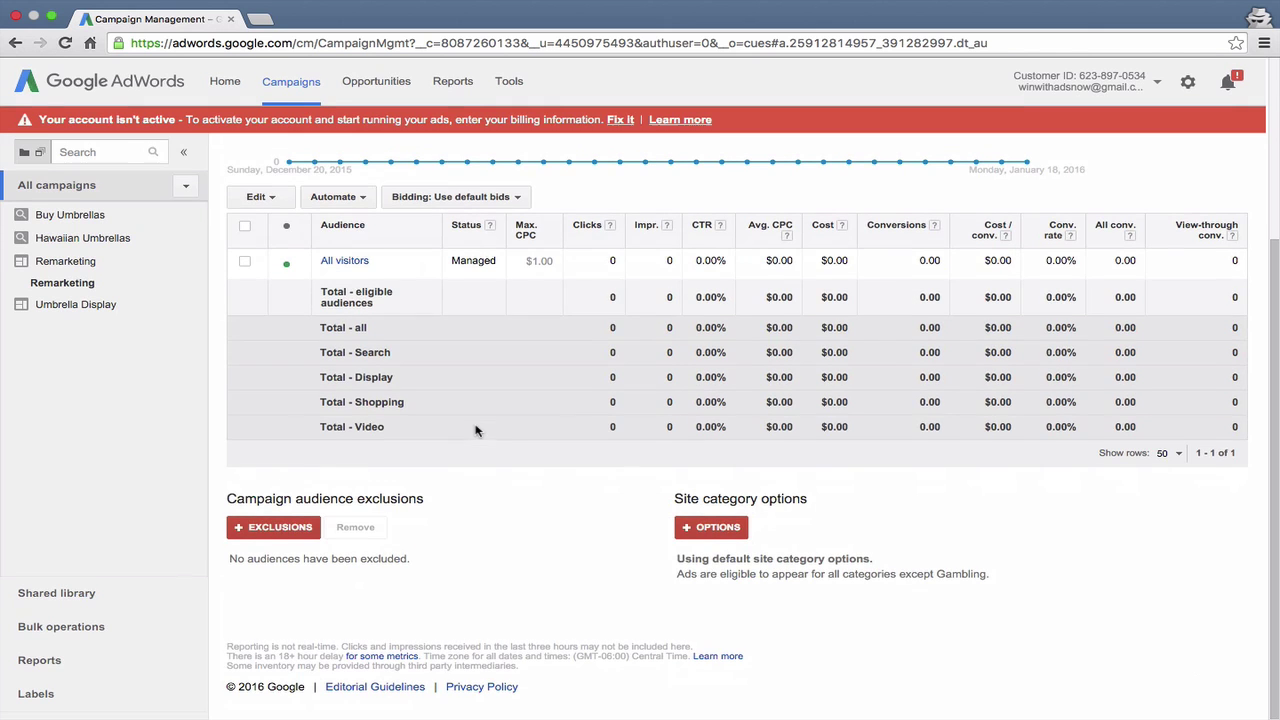
click(266, 530)
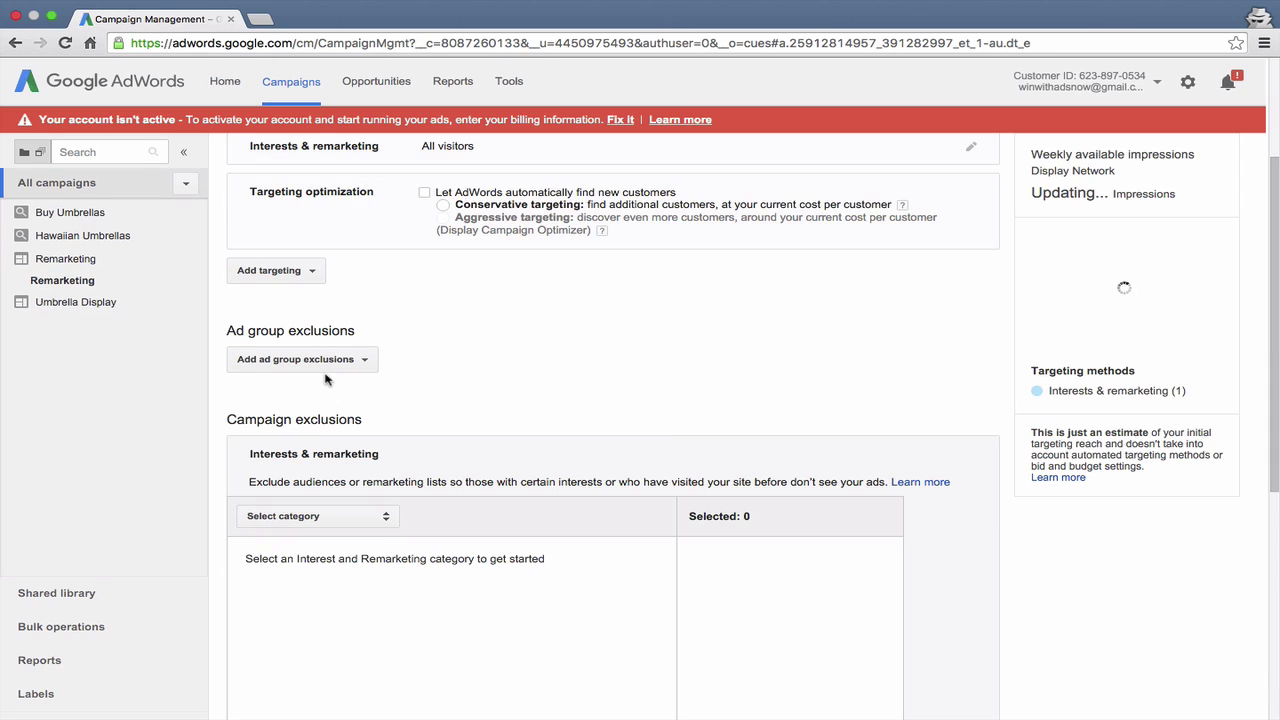
Exclude the Contact Form Converters remarketing list from the campaign and save the exclusion
click(326, 381)
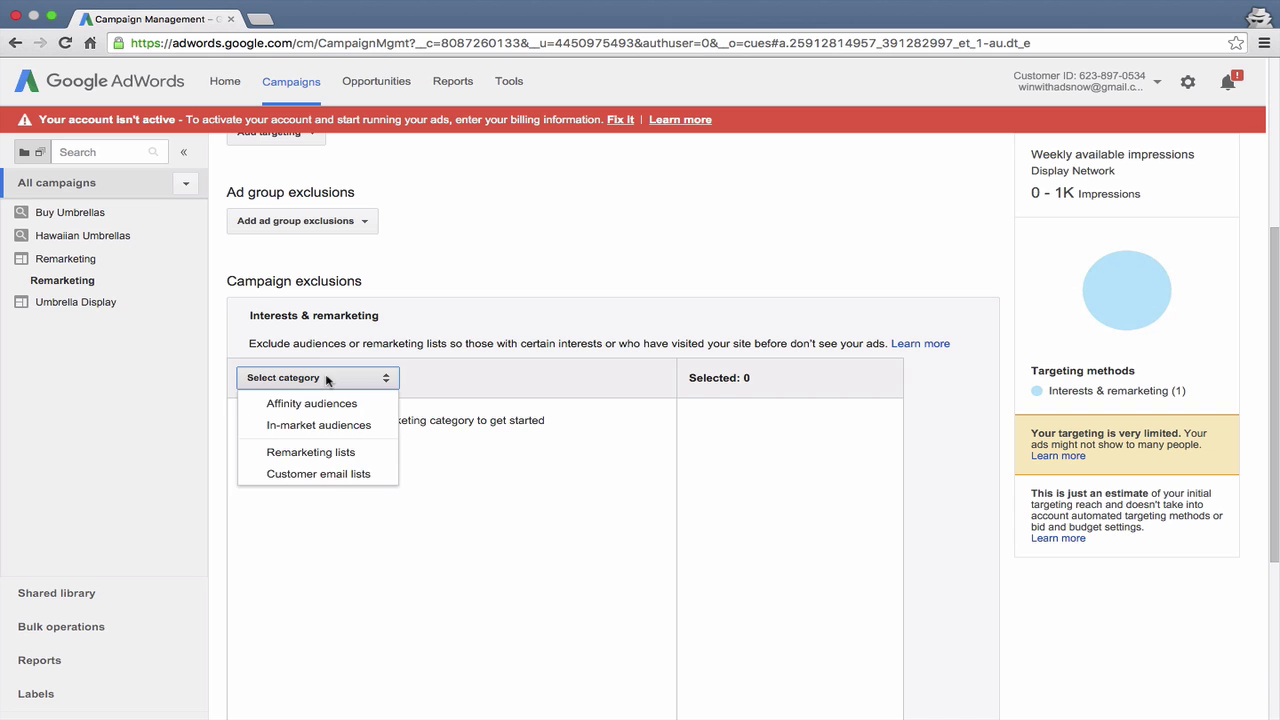
click(333, 452)
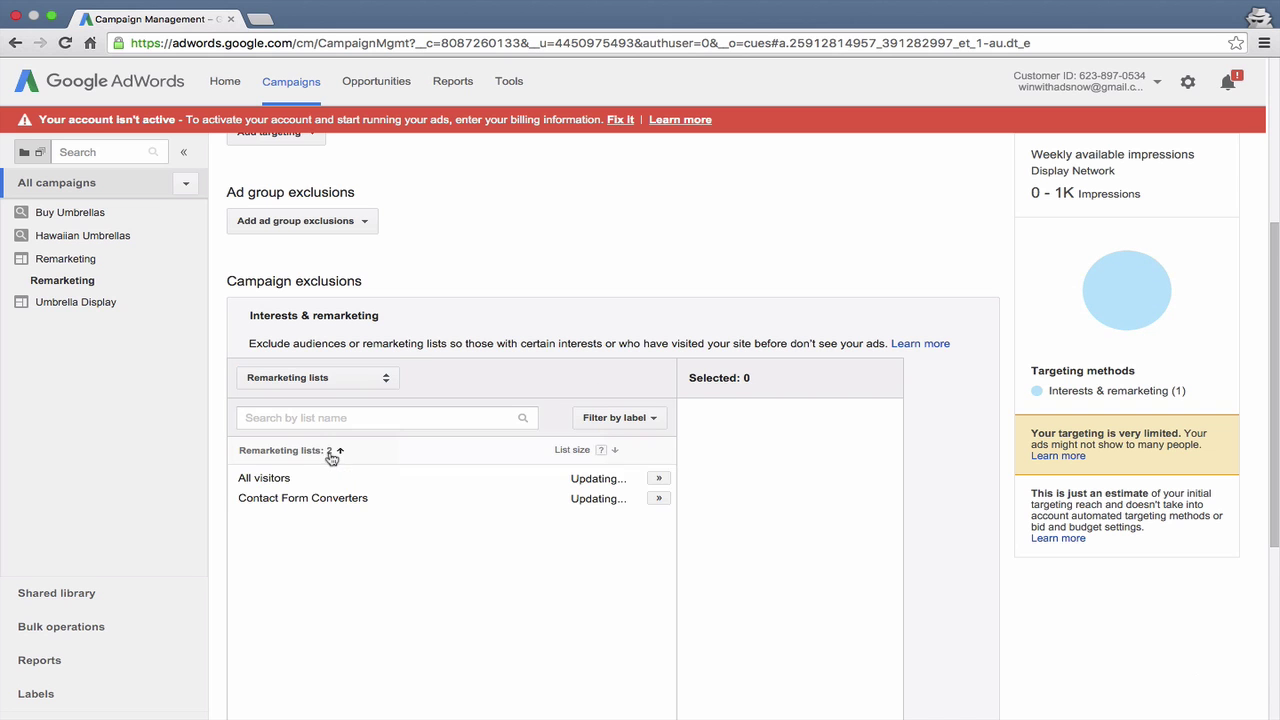
click(662, 500)
scroll(745, 526, down, 3)
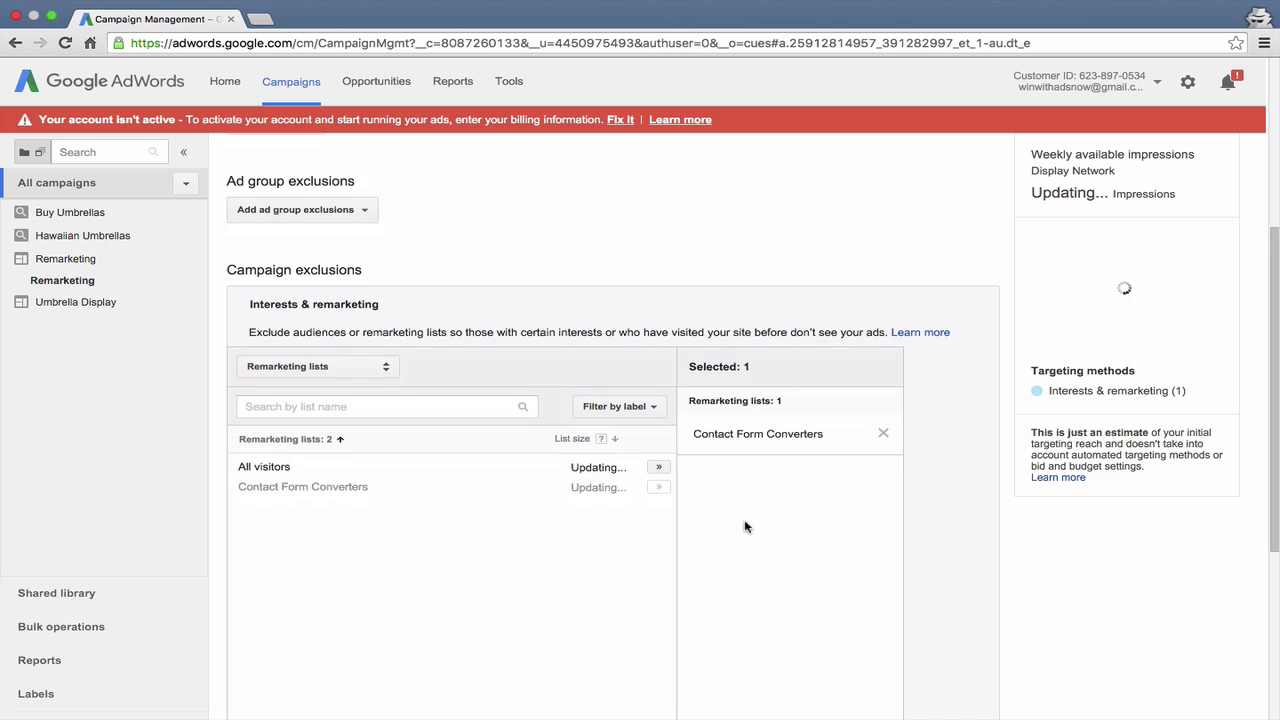
scroll(745, 526, down, 3)
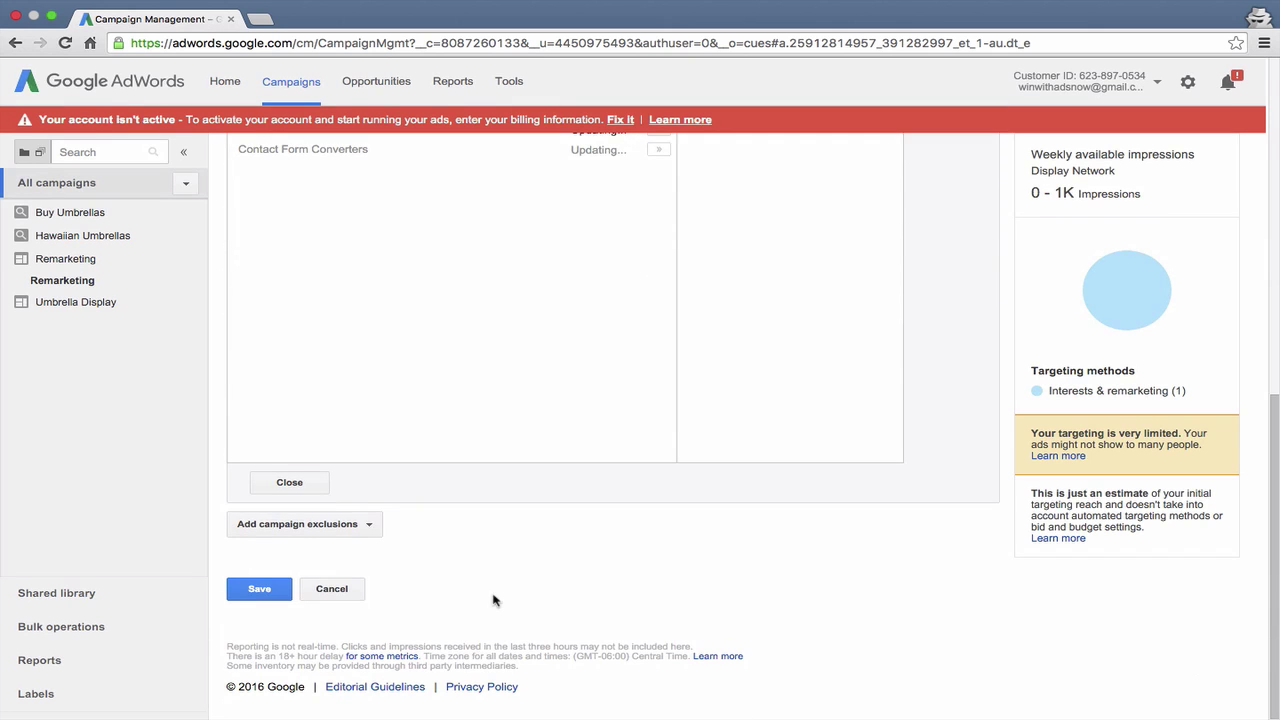
click(256, 592)
click(259, 589)
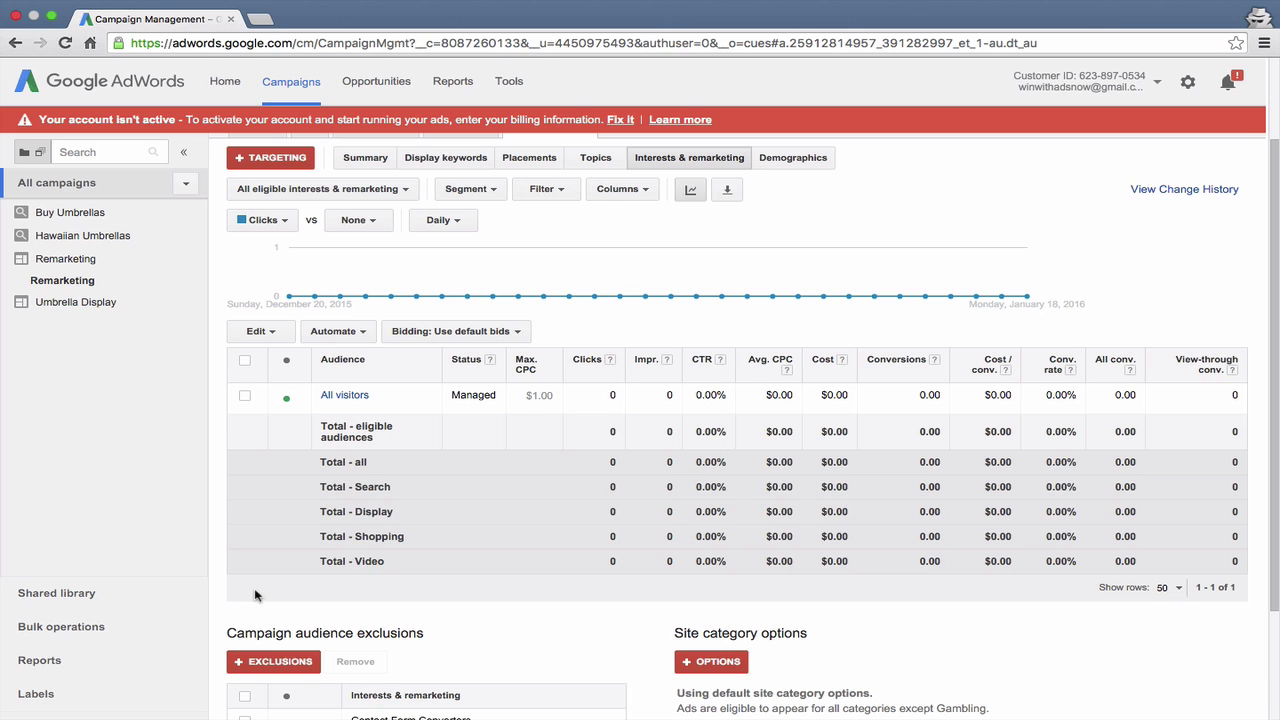
In the site category options, exclude crime, police, and emergency, death and tragedy, and military and international conflict content
scroll(486, 434, down, 3)
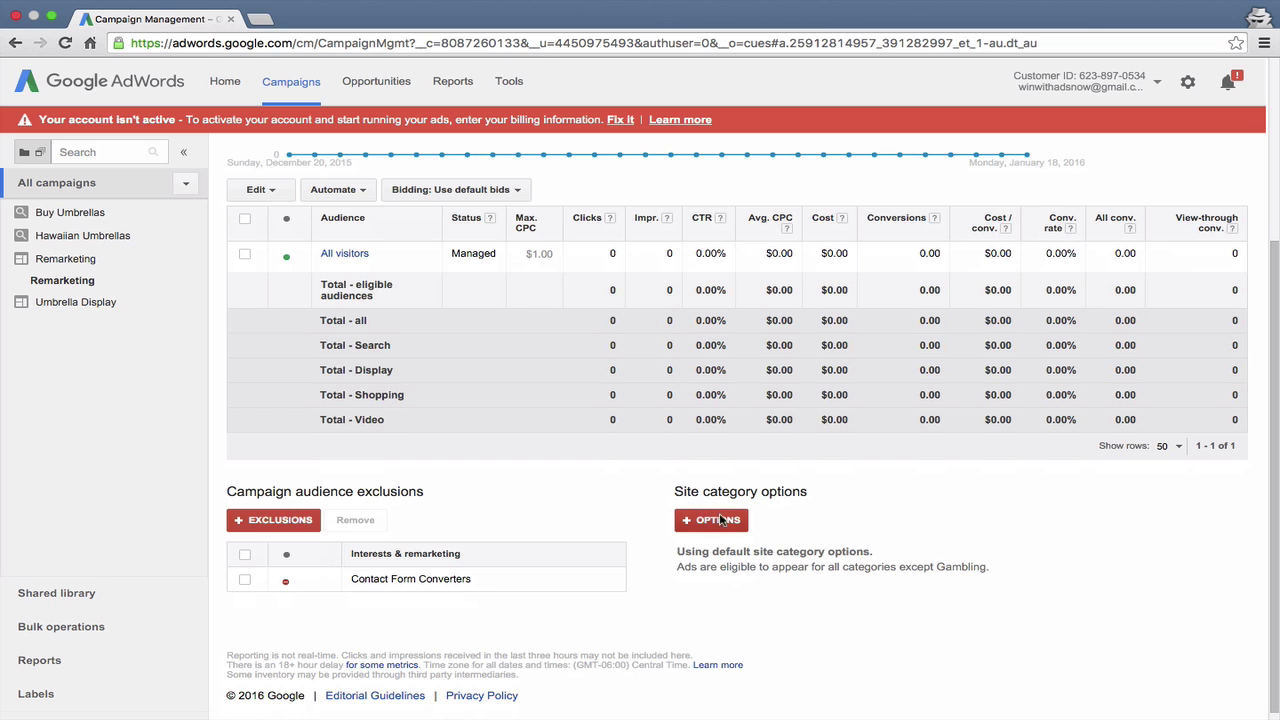
click(719, 522)
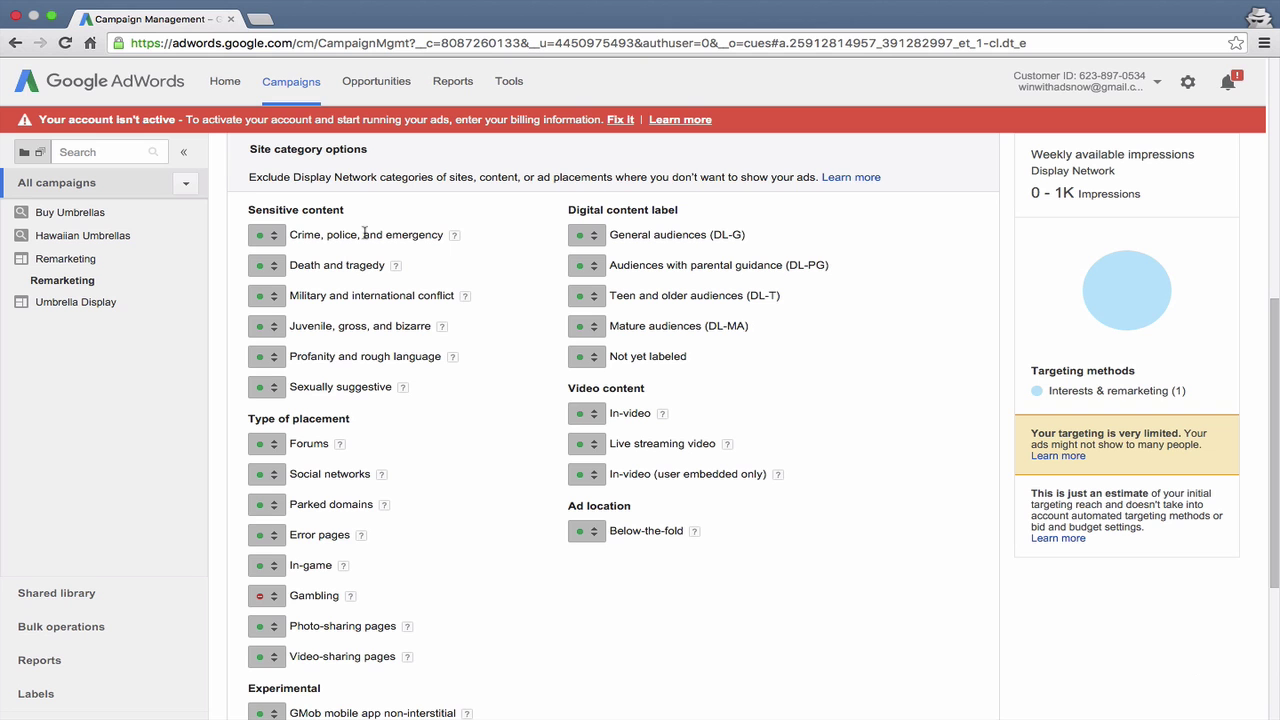
click(263, 237)
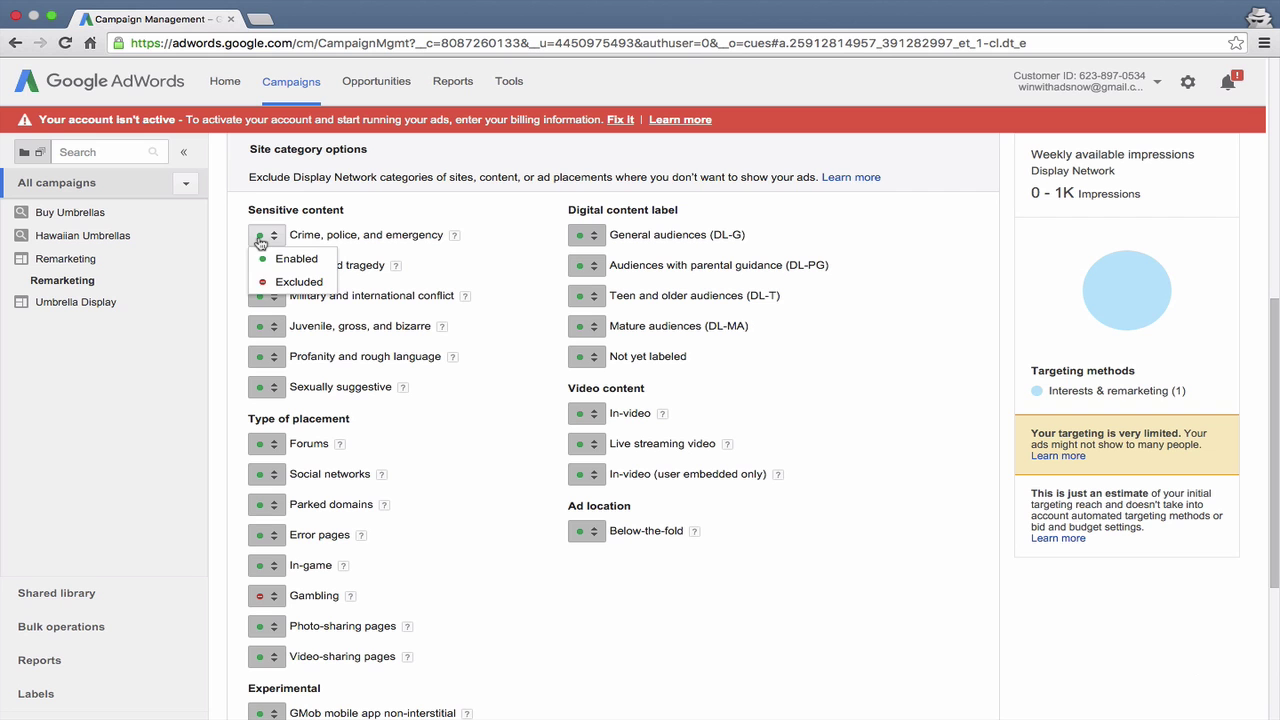
click(290, 282)
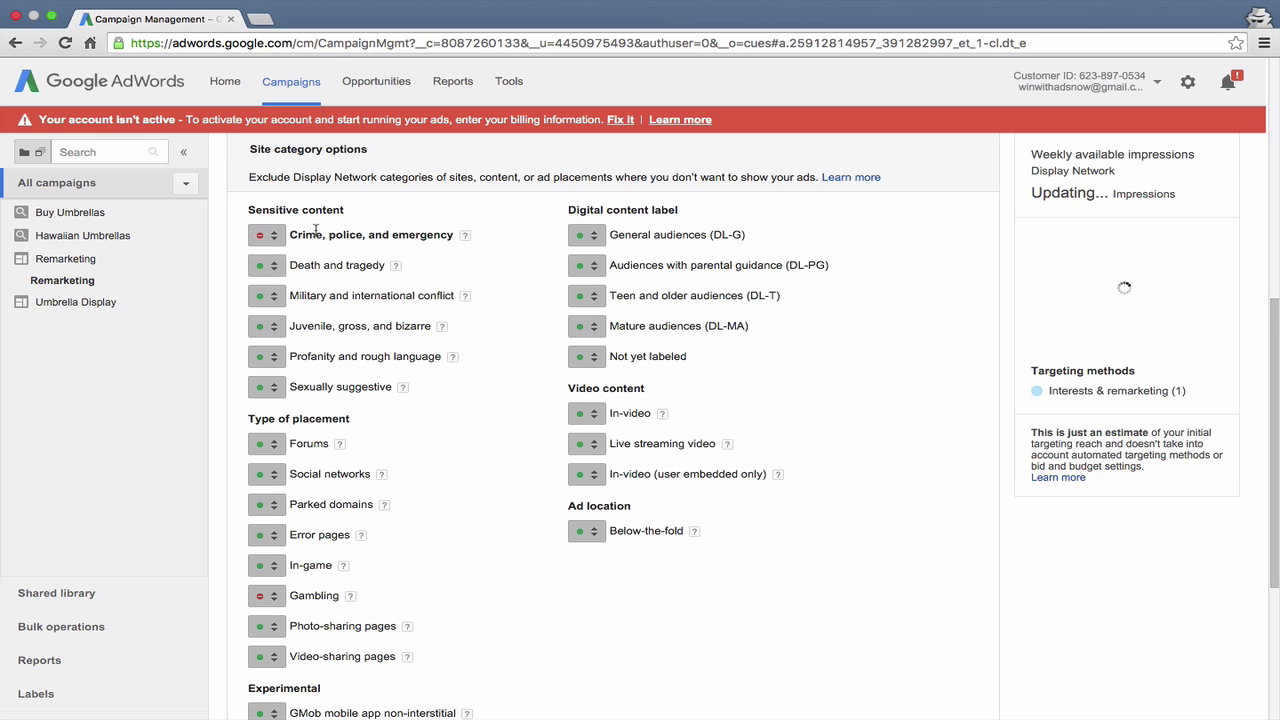
click(265, 267)
click(276, 311)
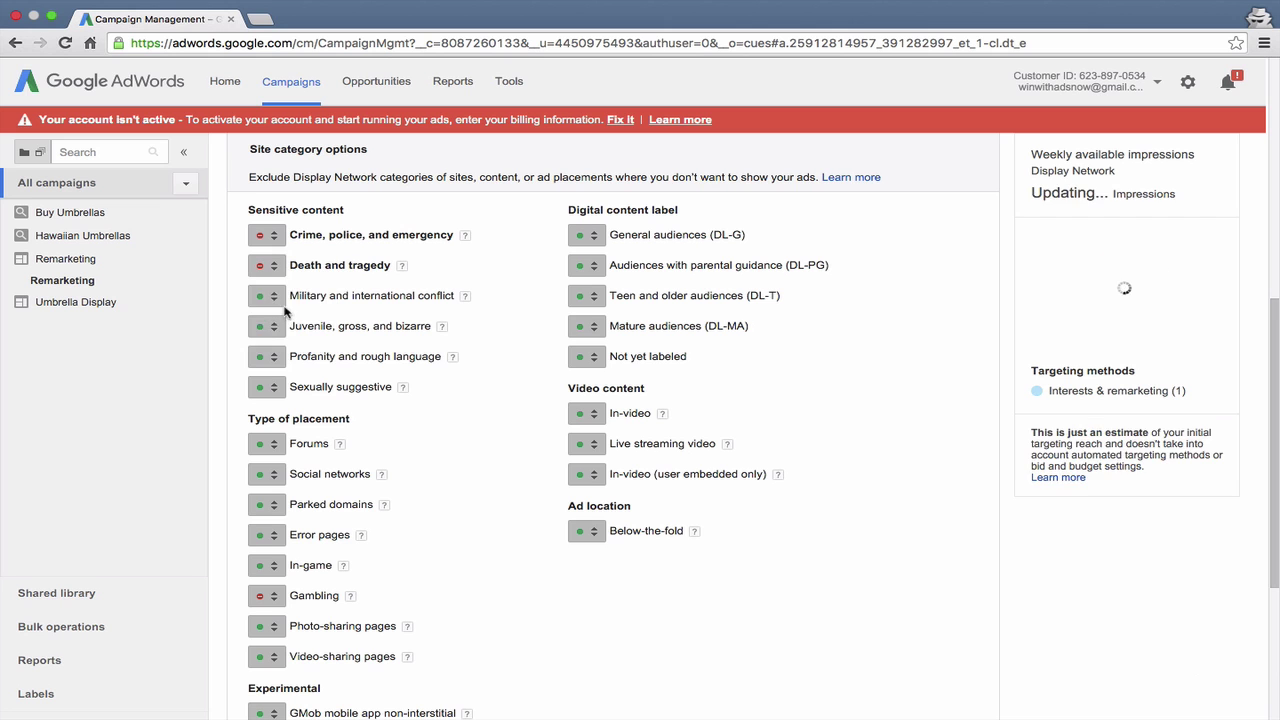
click(268, 297)
click(275, 342)
Exclude the juvenile, gross, and bizarre, profanity and rough language, and sexually suggestive content categories
click(272, 327)
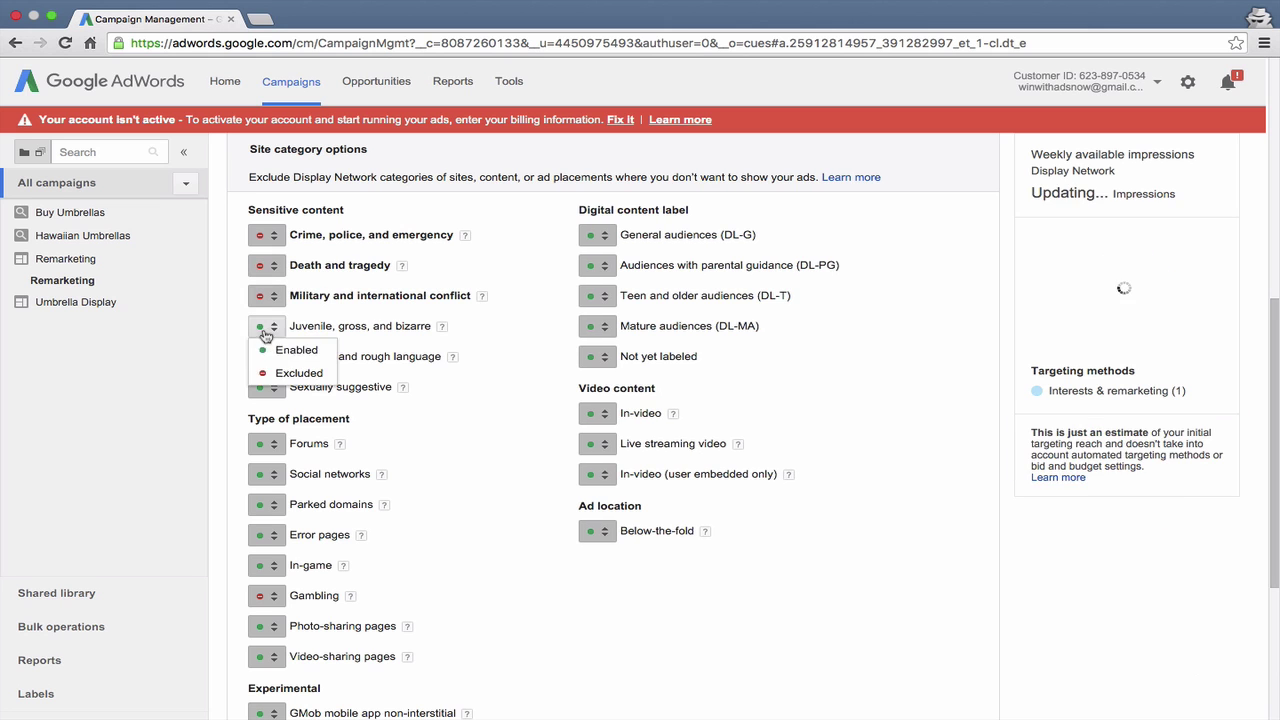
click(275, 371)
click(274, 362)
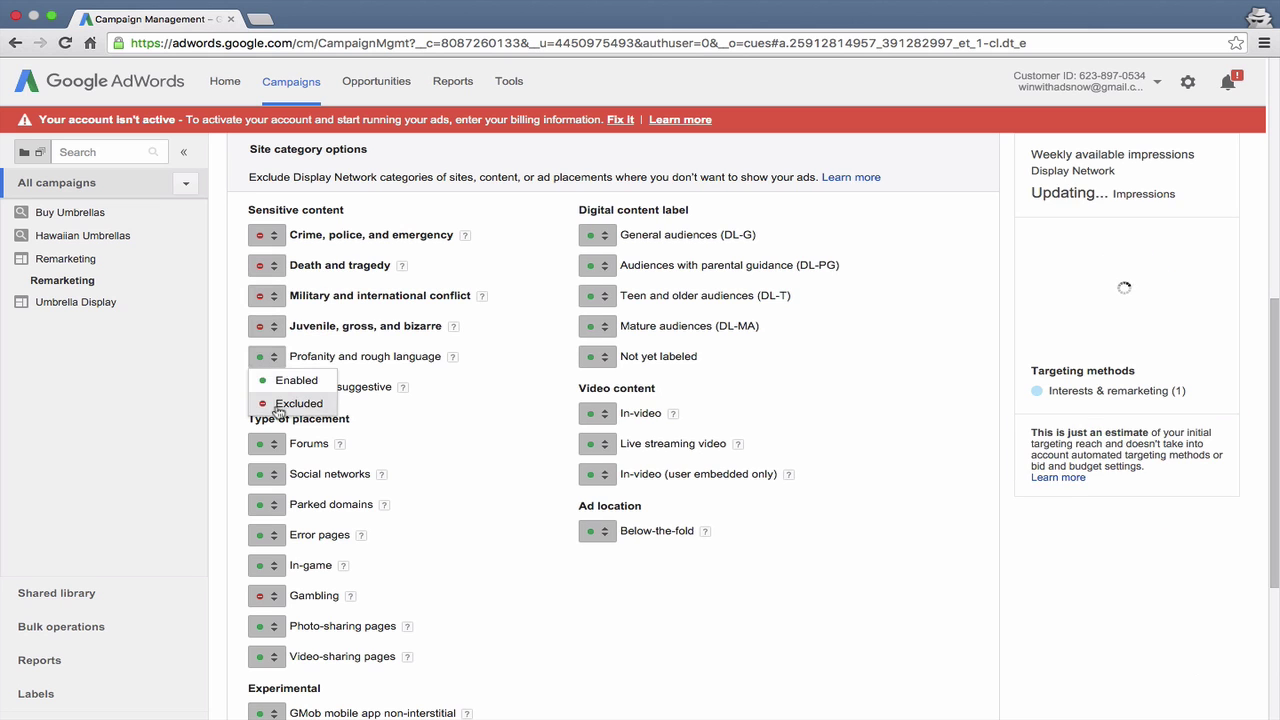
click(277, 403)
click(268, 390)
click(281, 432)
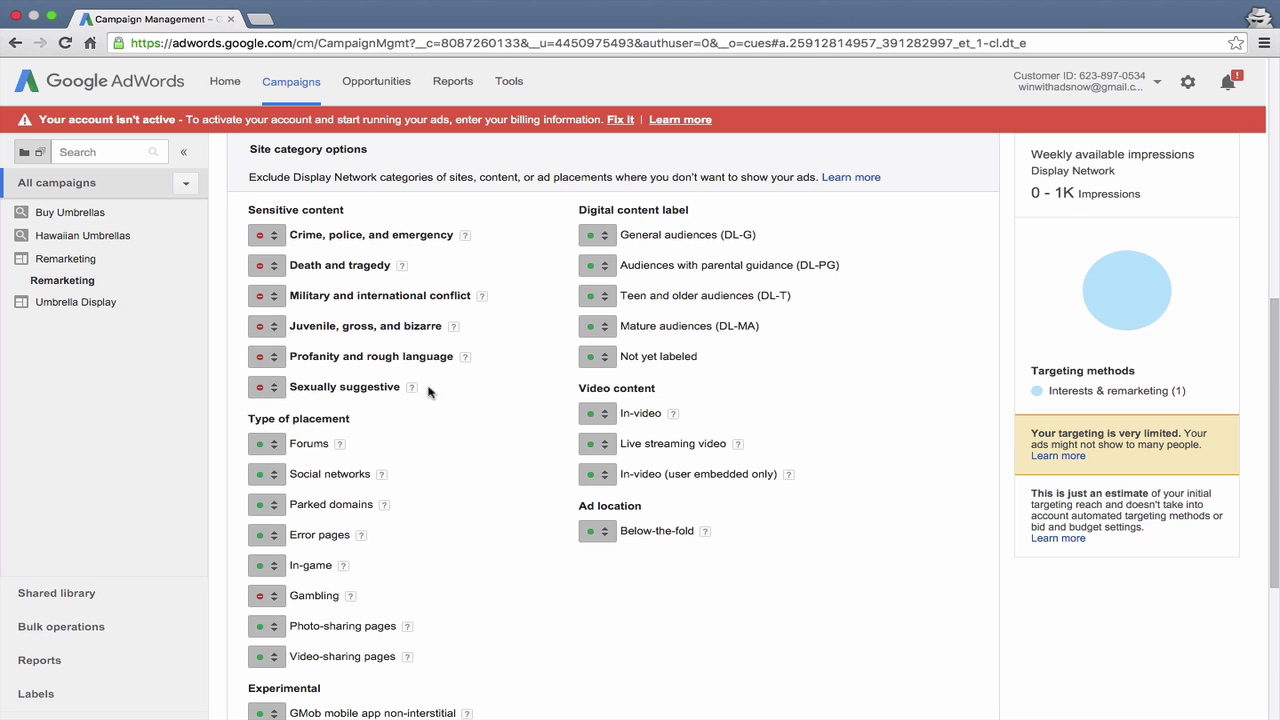
Review the types of placement and exclude the Mature audiences (DL-MA) digital content label
scroll(450, 395, down, 2)
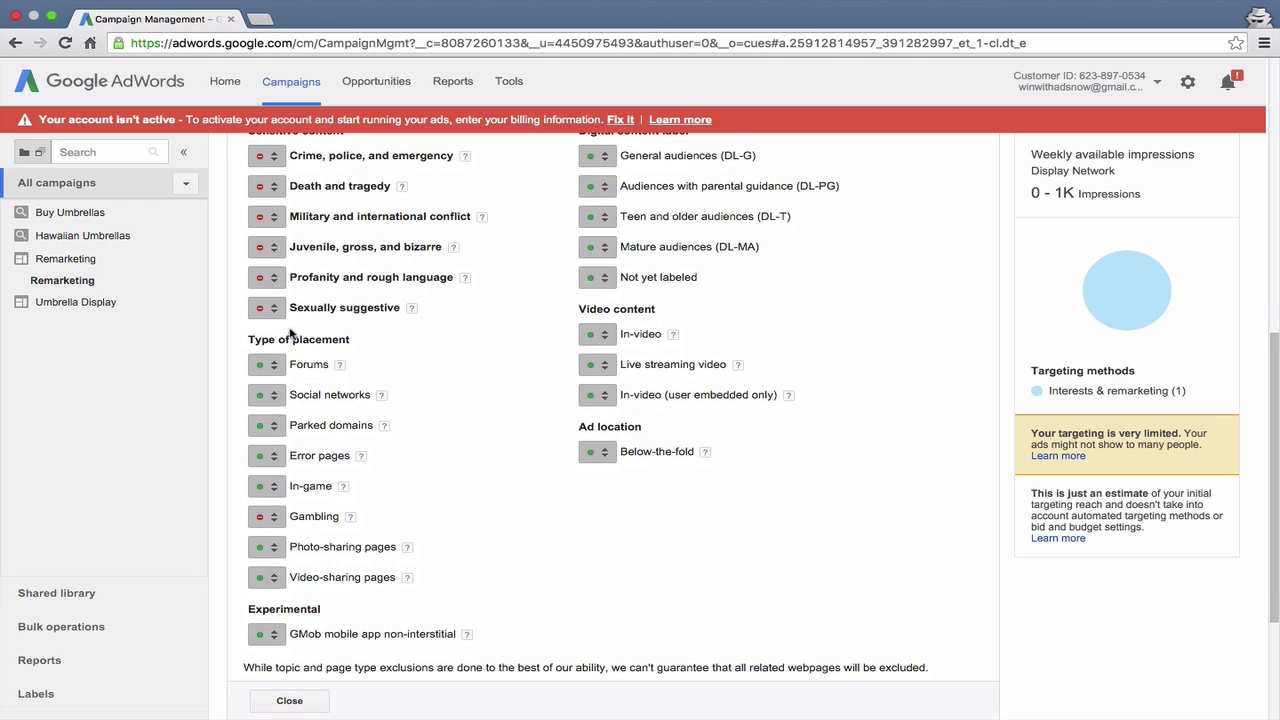
triple_click(322, 336)
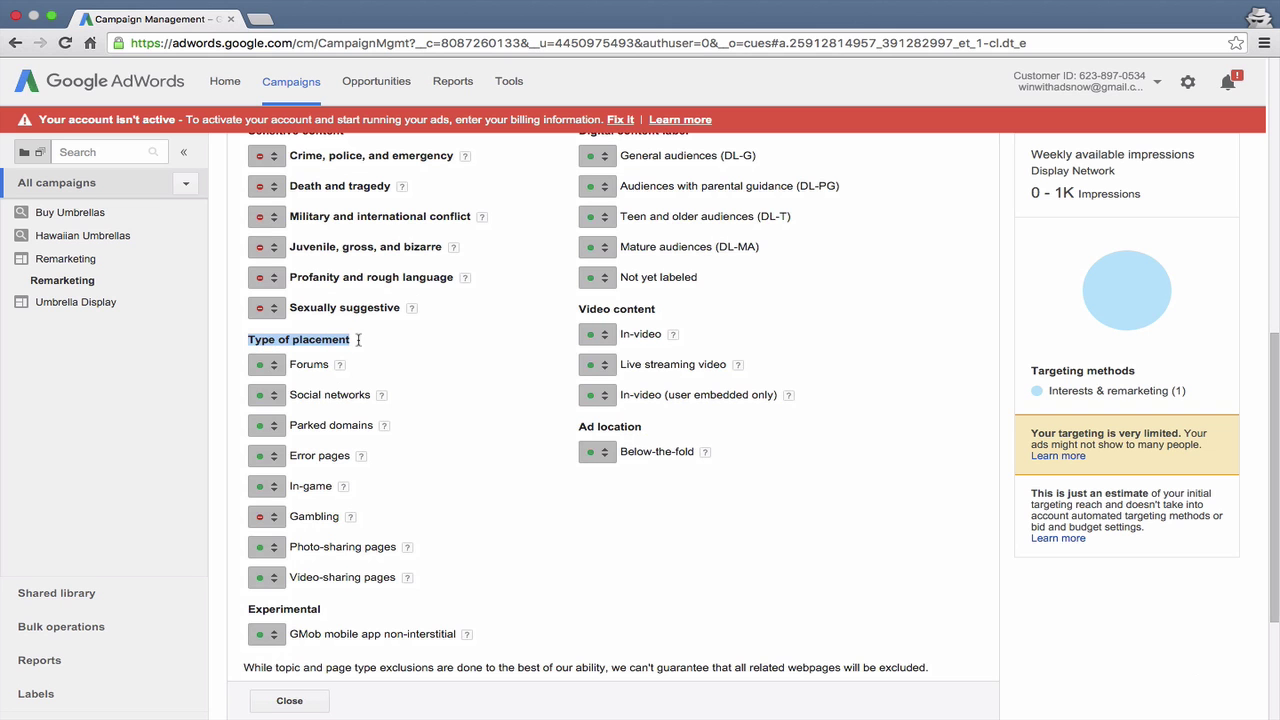
scroll(404, 368, up, 1)
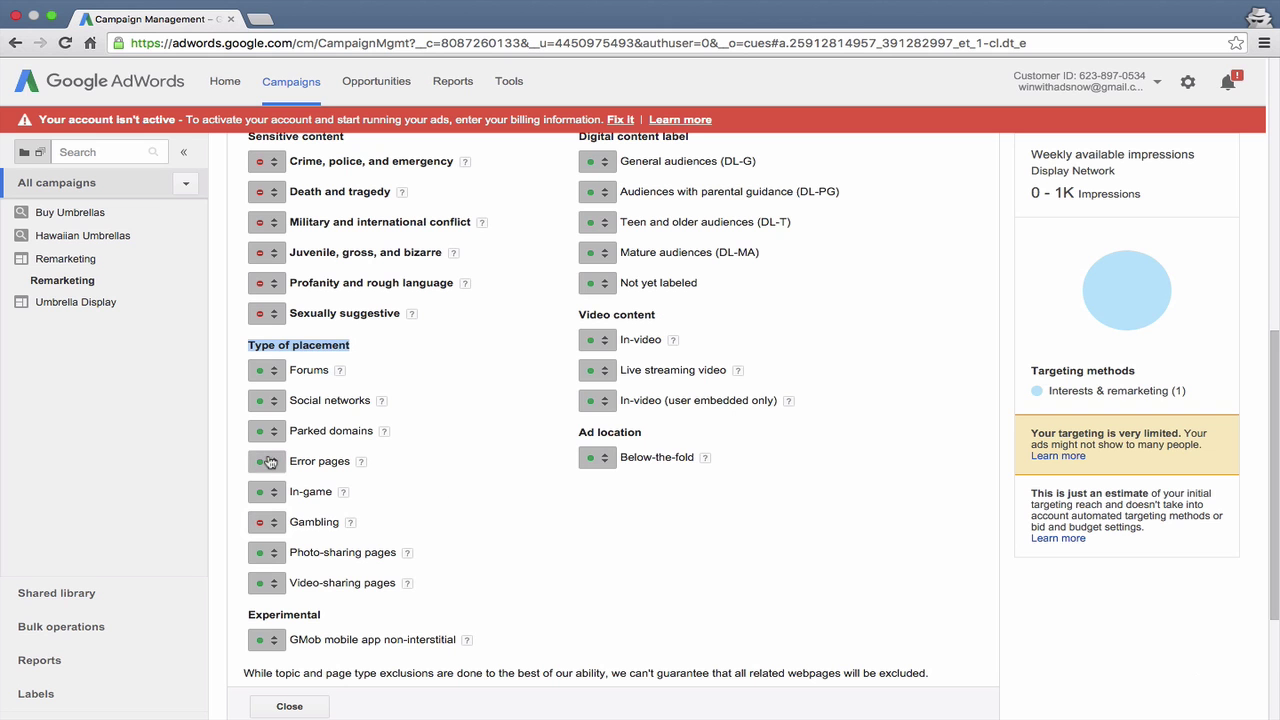
click(264, 348)
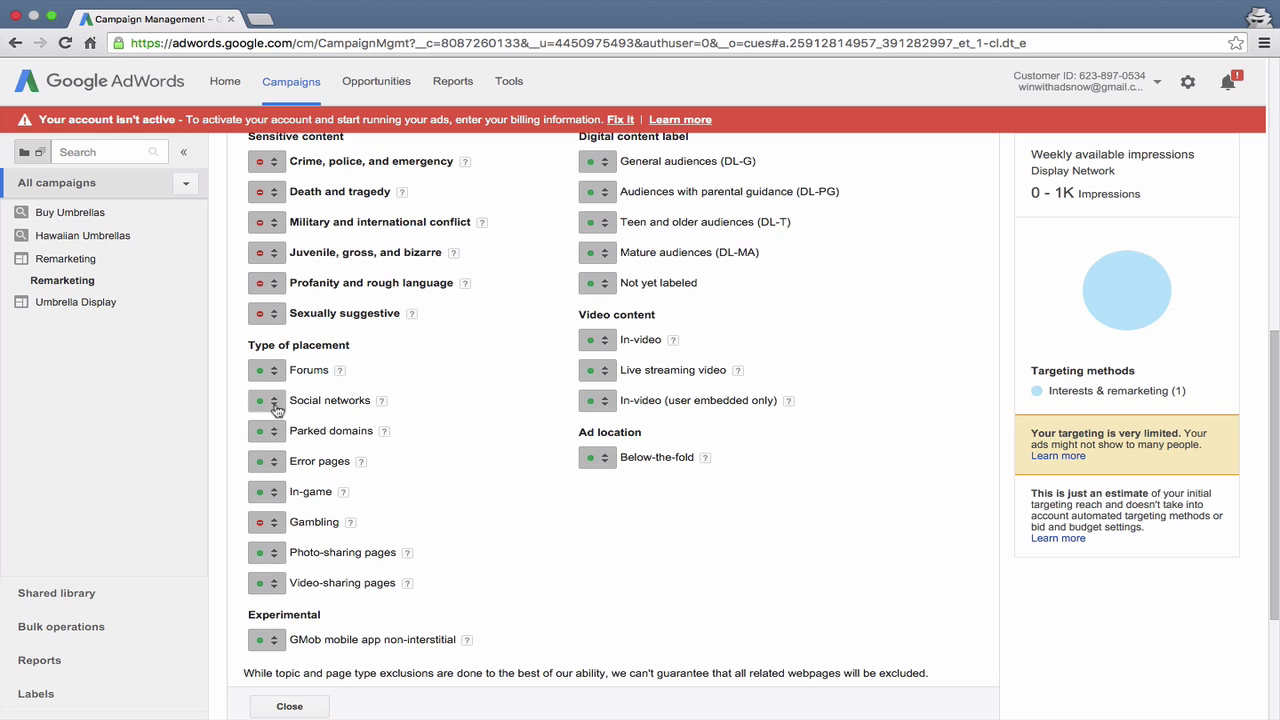
scroll(545, 419, up, 1)
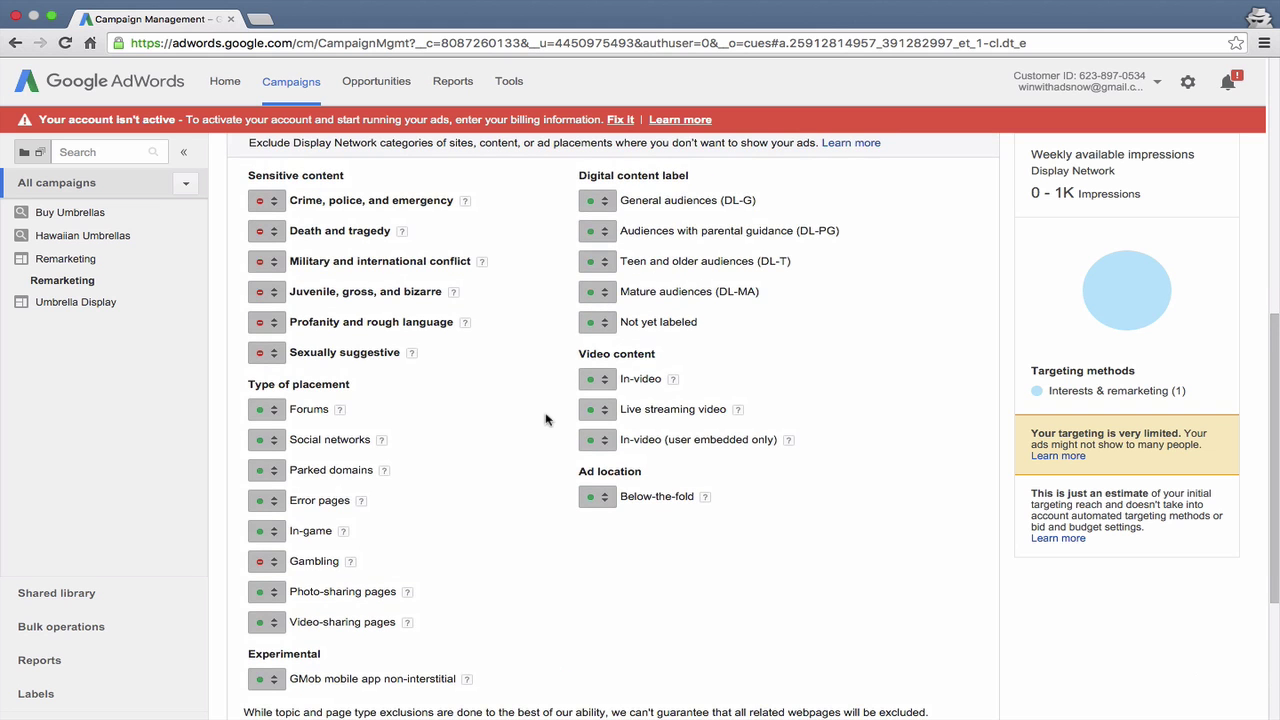
click(594, 300)
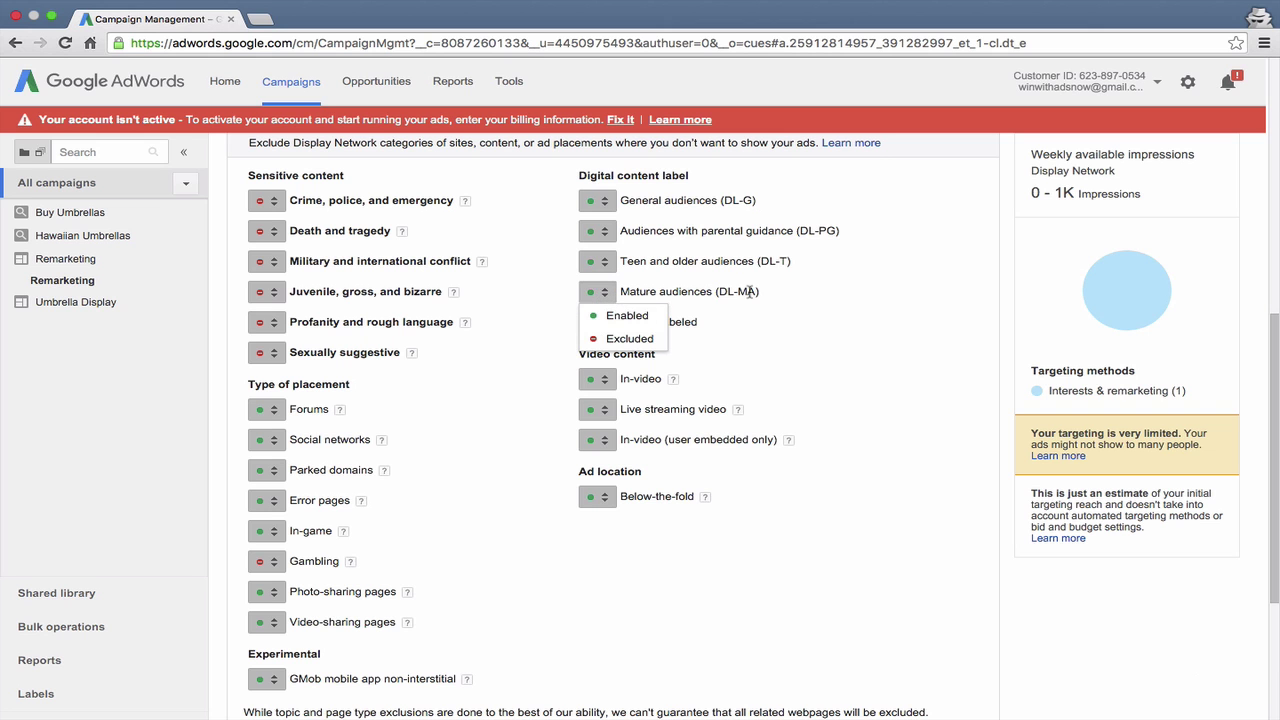
click(606, 342)
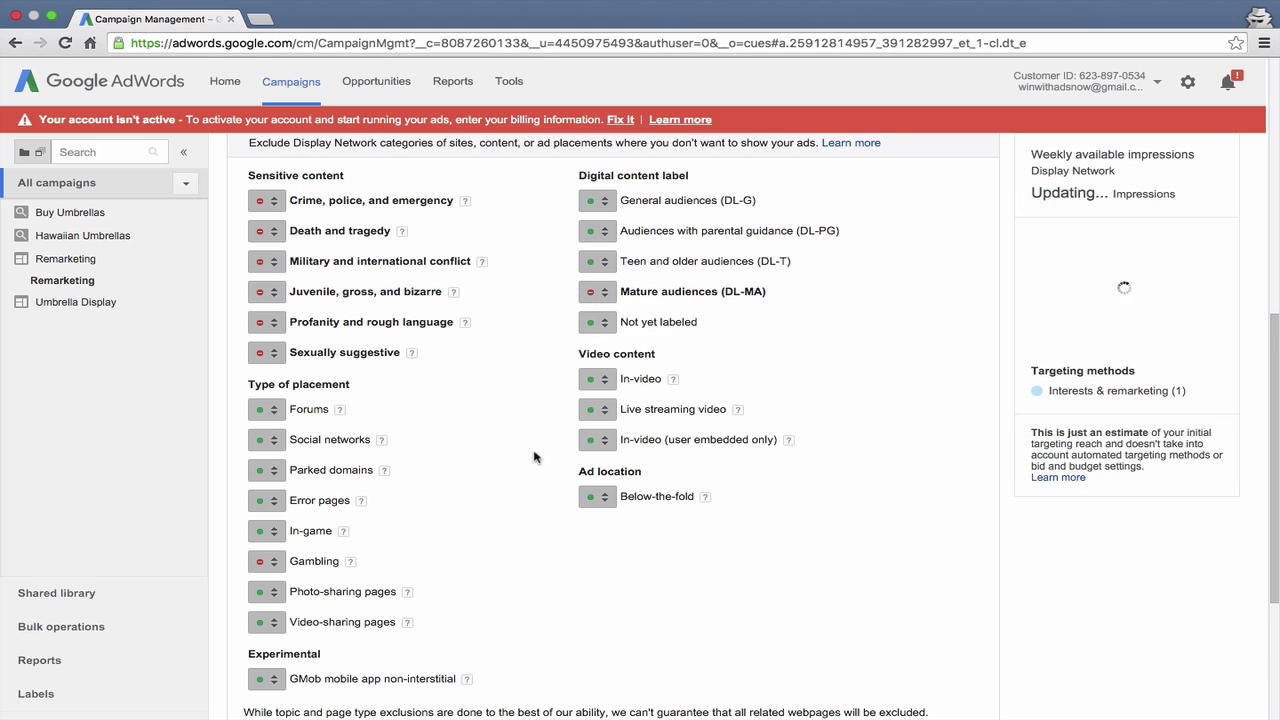
Exclude the experimental GMob mobile app non-interstitial category and save the site category options
scroll(534, 457, down, 1)
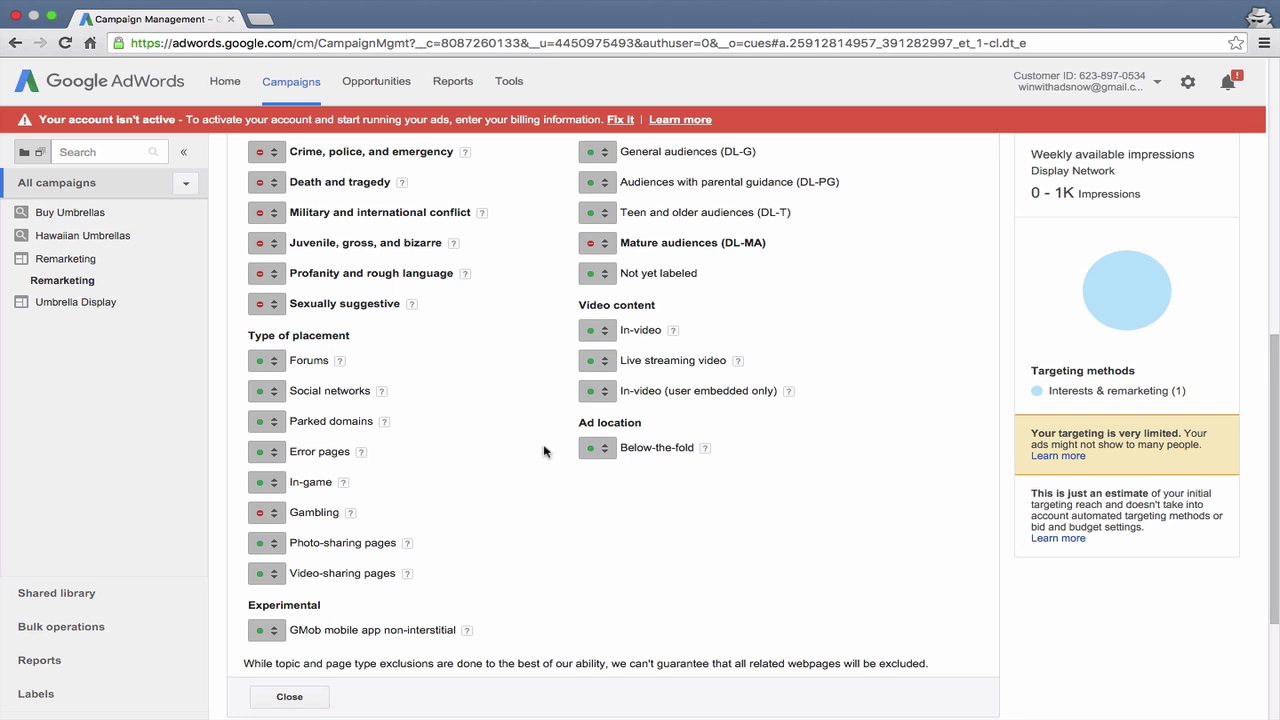
scroll(544, 452, down, 1)
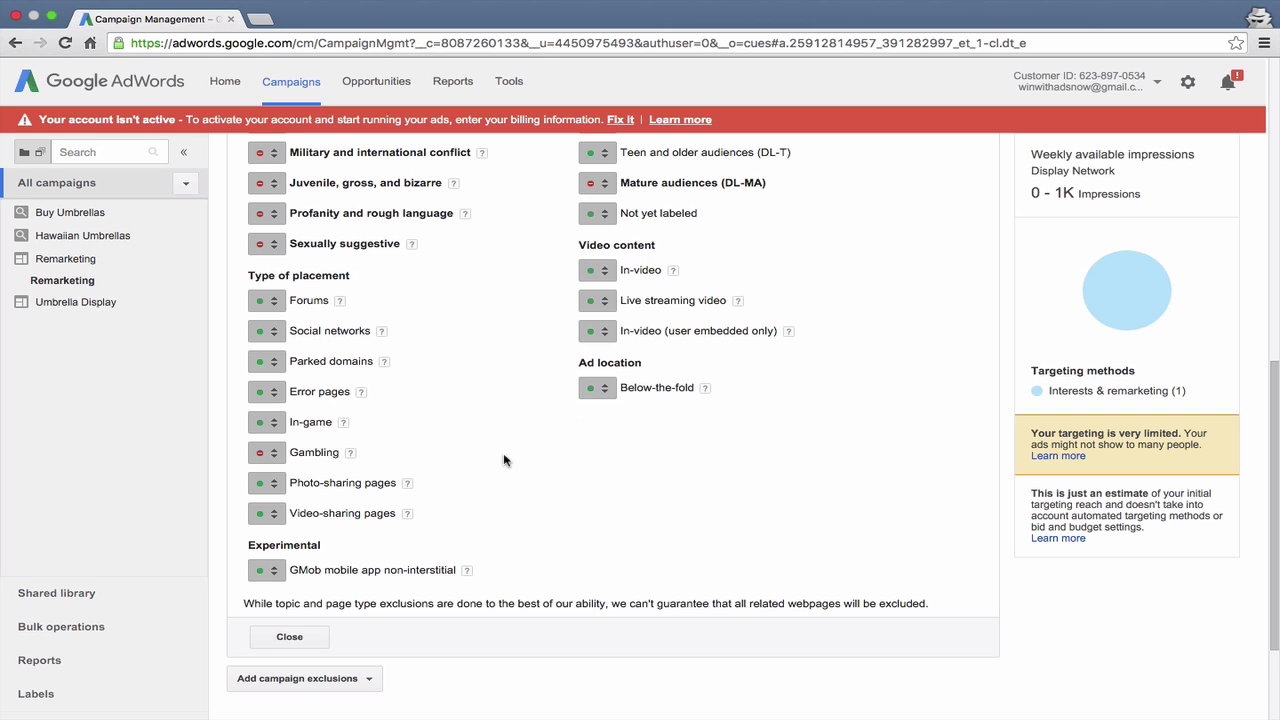
scroll(506, 460, down, 2)
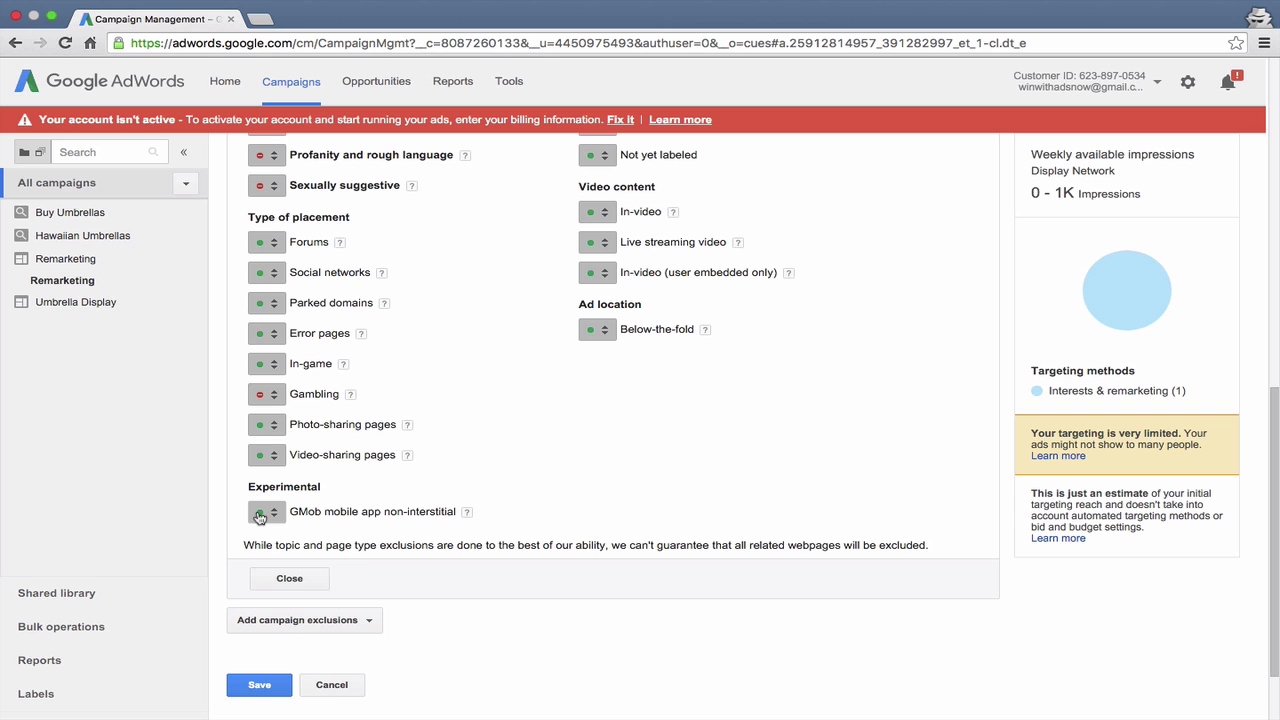
click(258, 516)
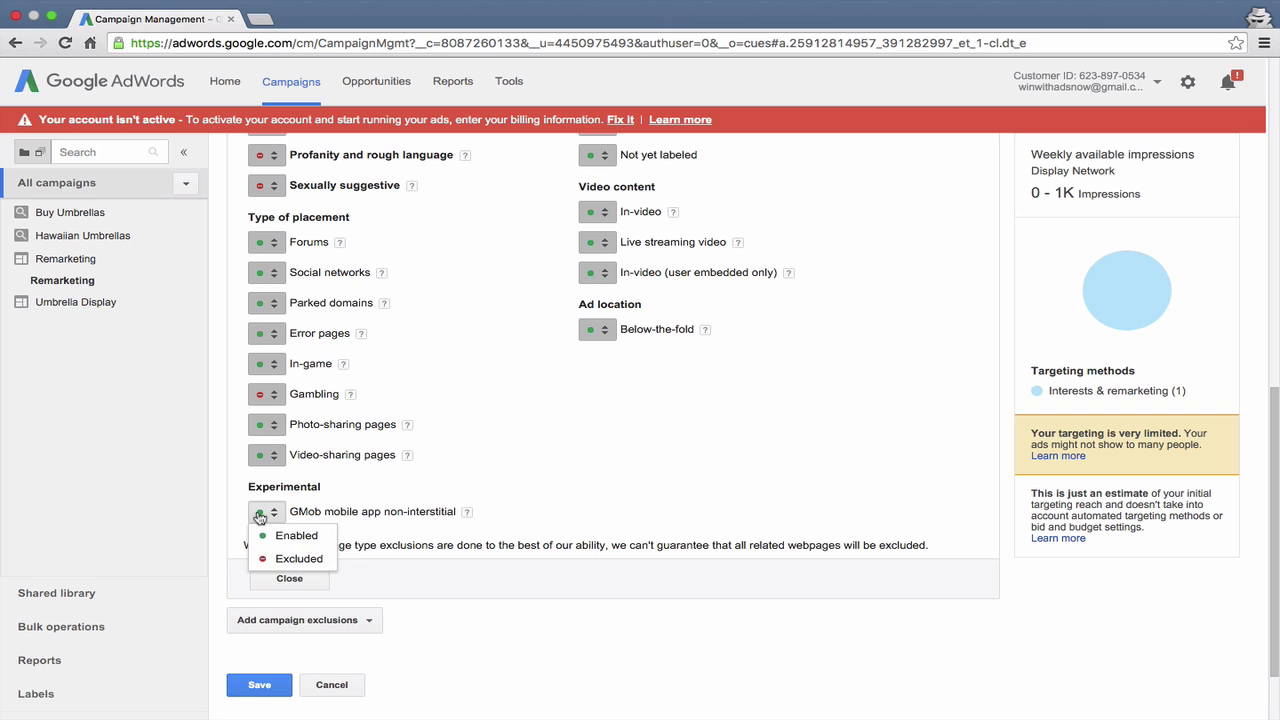
click(281, 561)
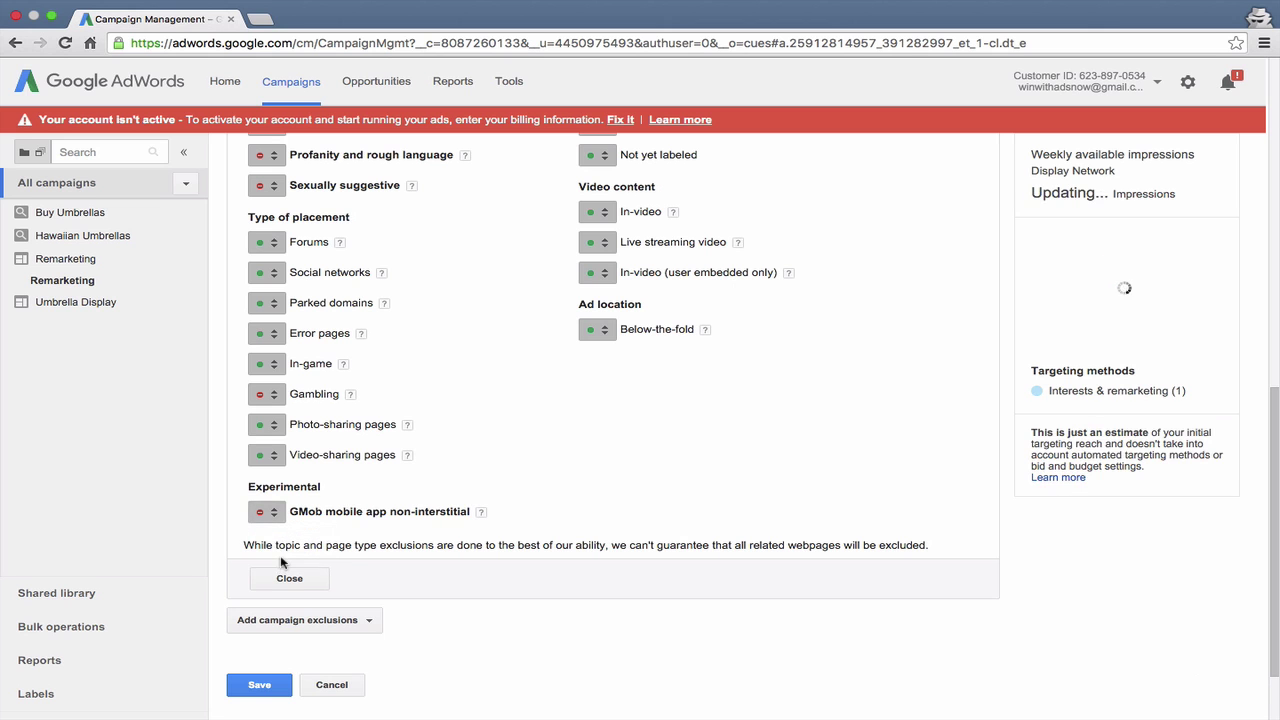
click(256, 686)
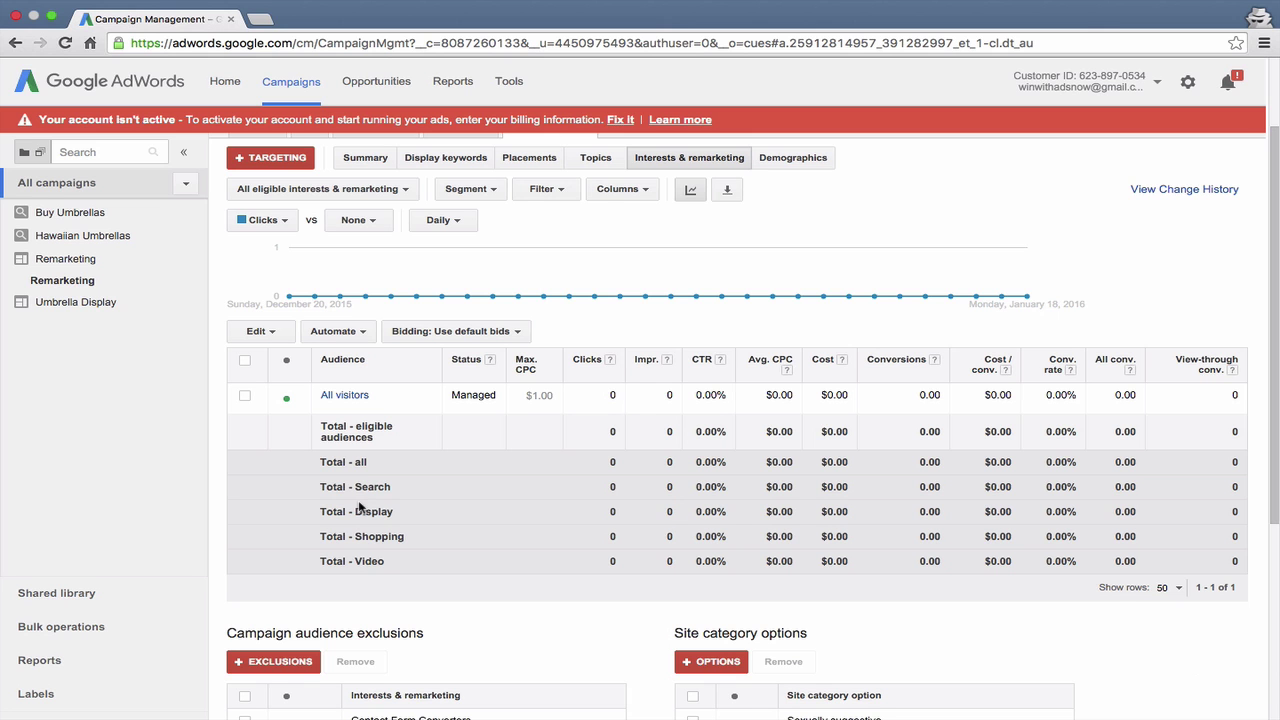
Check the campaign's audience and site category exclusions, and open the ad group's Display Network placements
scroll(359, 507, down, 3)
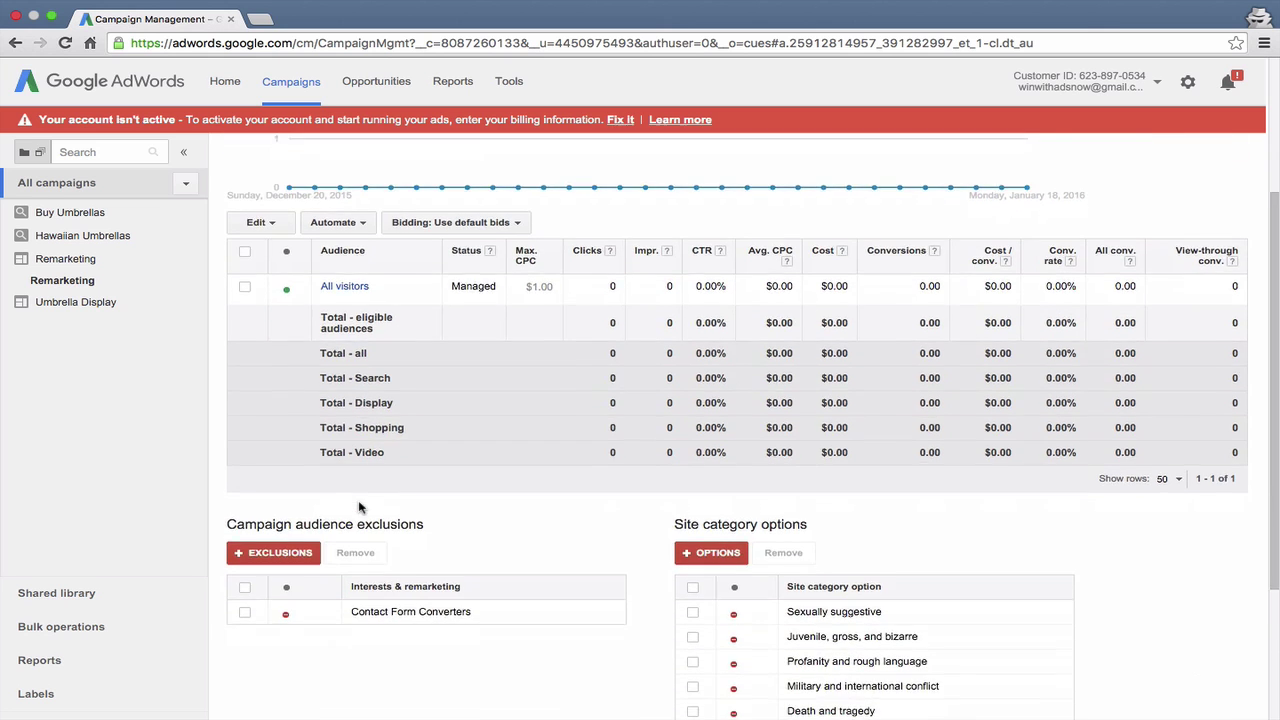
scroll(359, 507, up, 3)
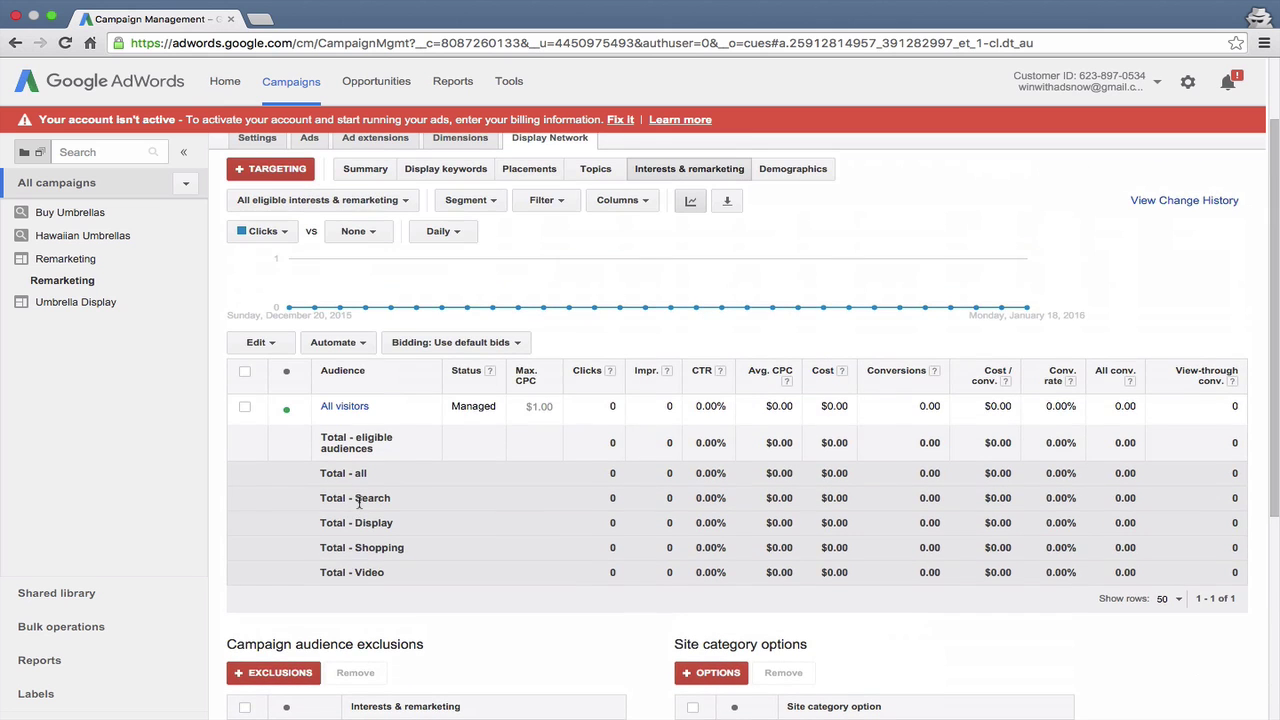
click(513, 170)
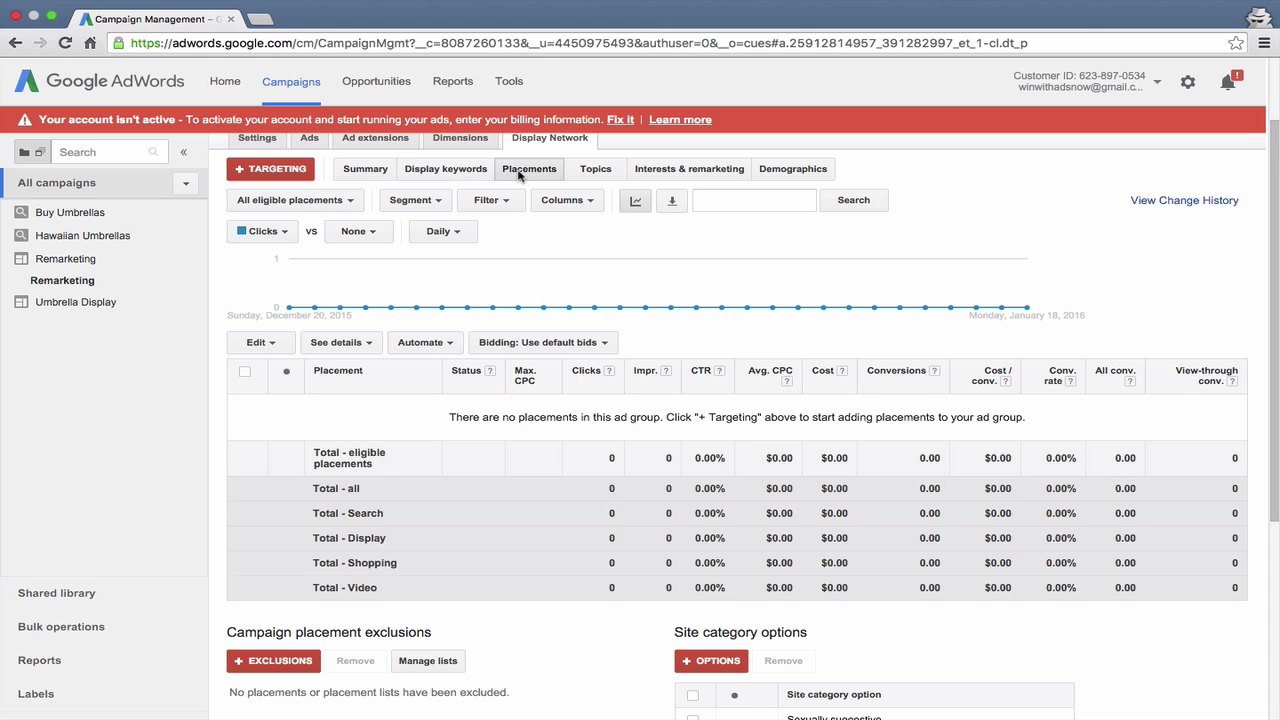
Open the campaign placement exclusions and enter adsenseformobileapps.com as a placement to exclude
scroll(381, 393, down, 1)
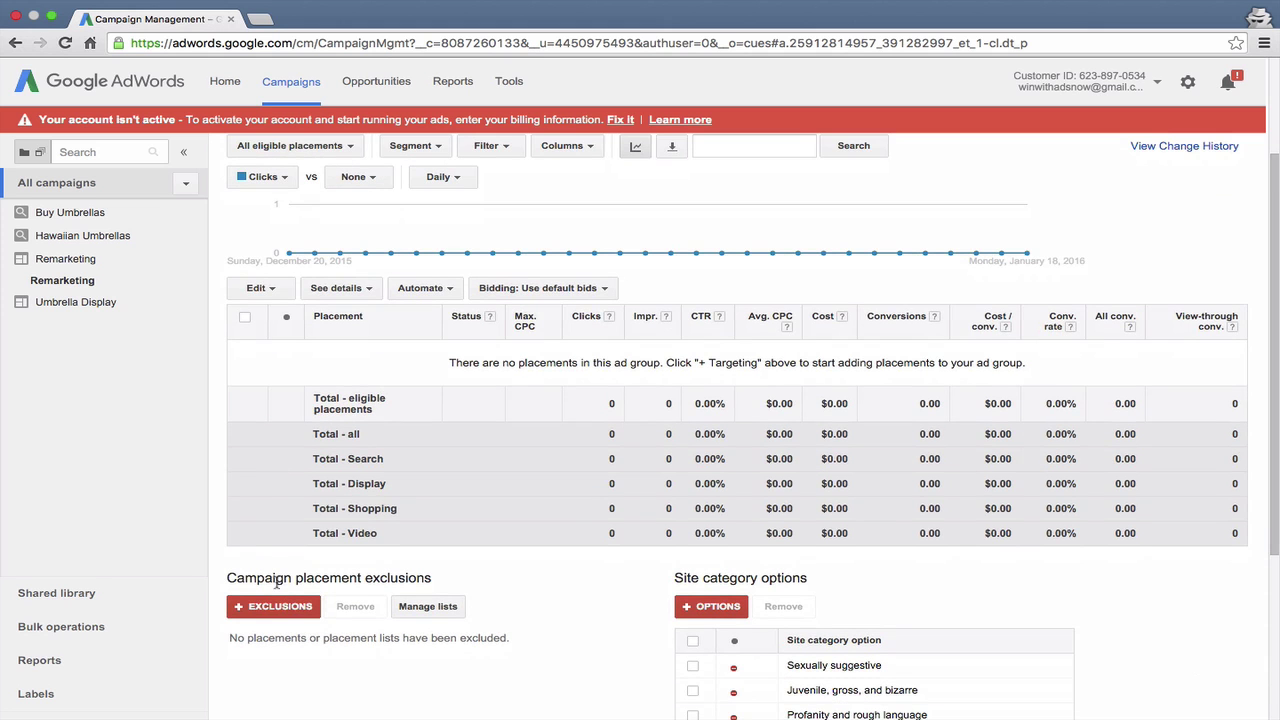
click(270, 605)
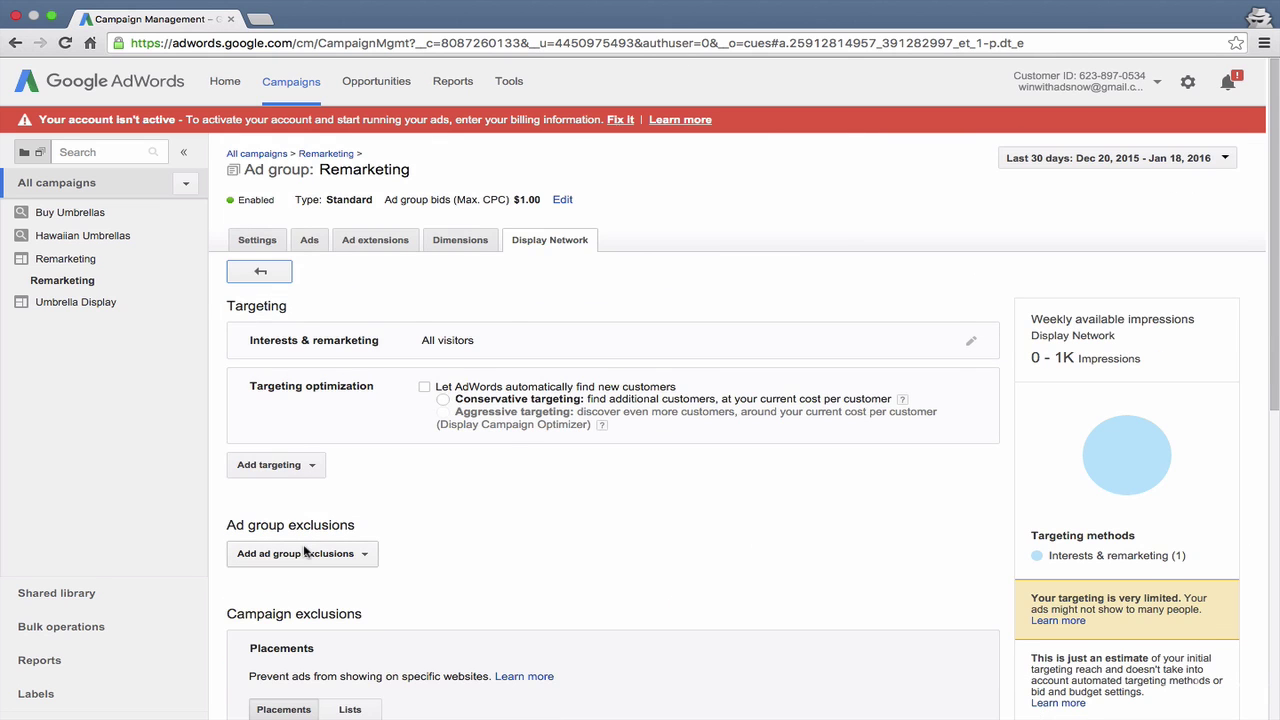
scroll(465, 505, down, 2)
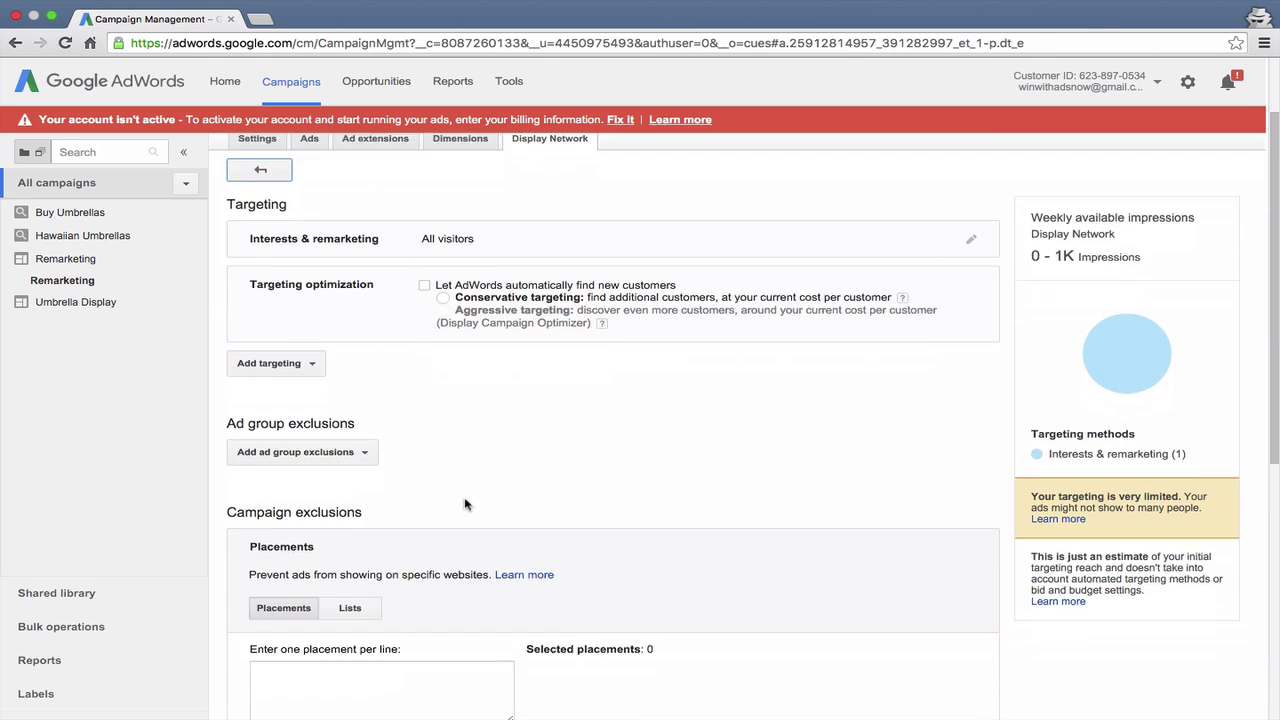
scroll(465, 505, down, 4)
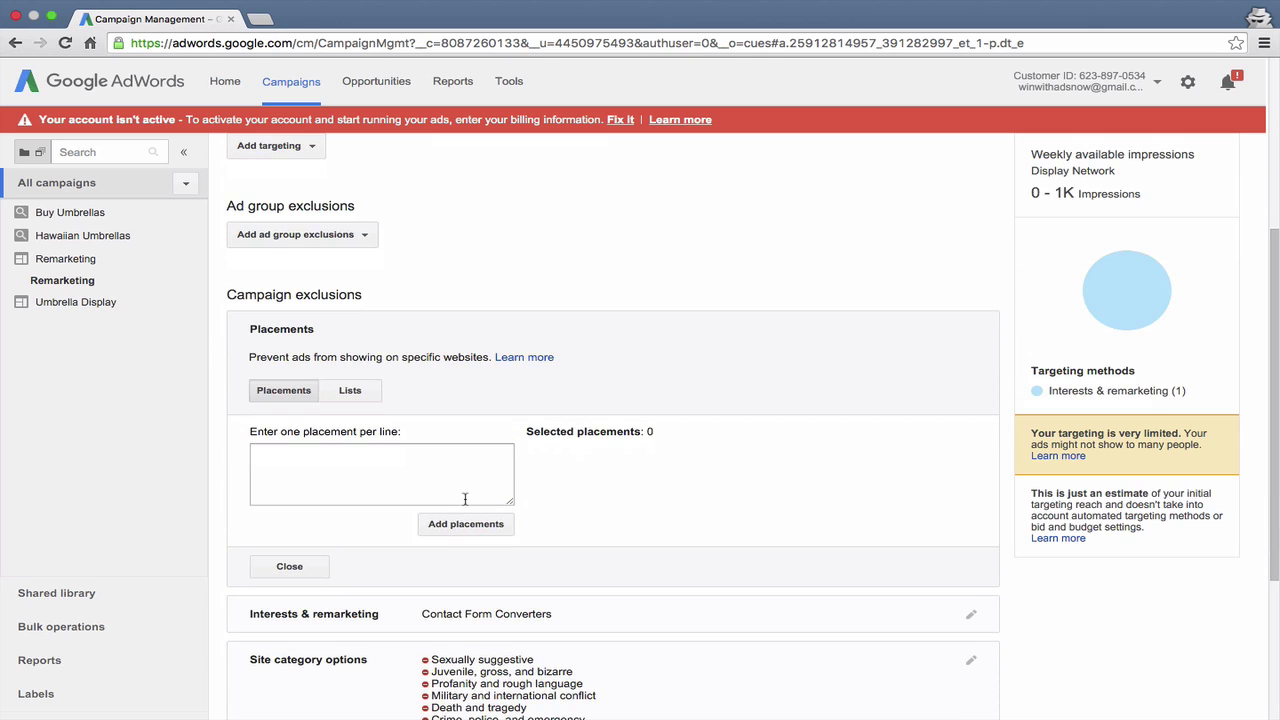
click(394, 492)
text(a)
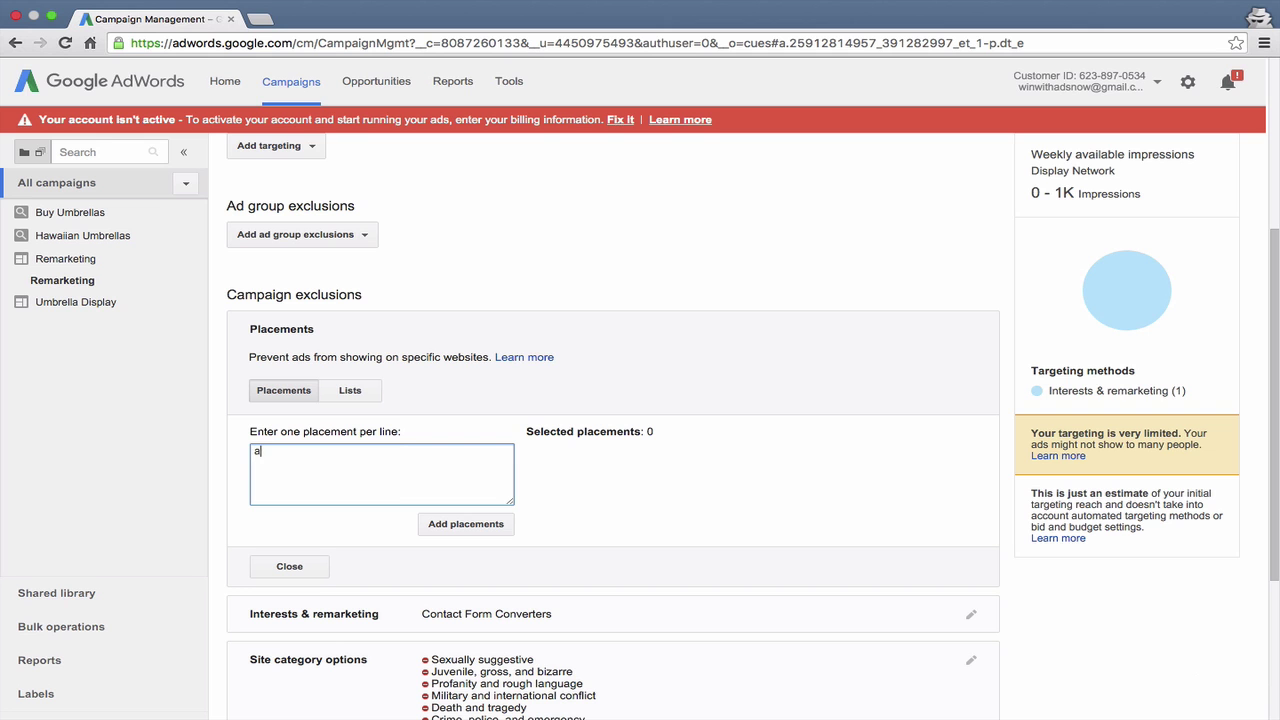
text(dsenseformobileapps.com)
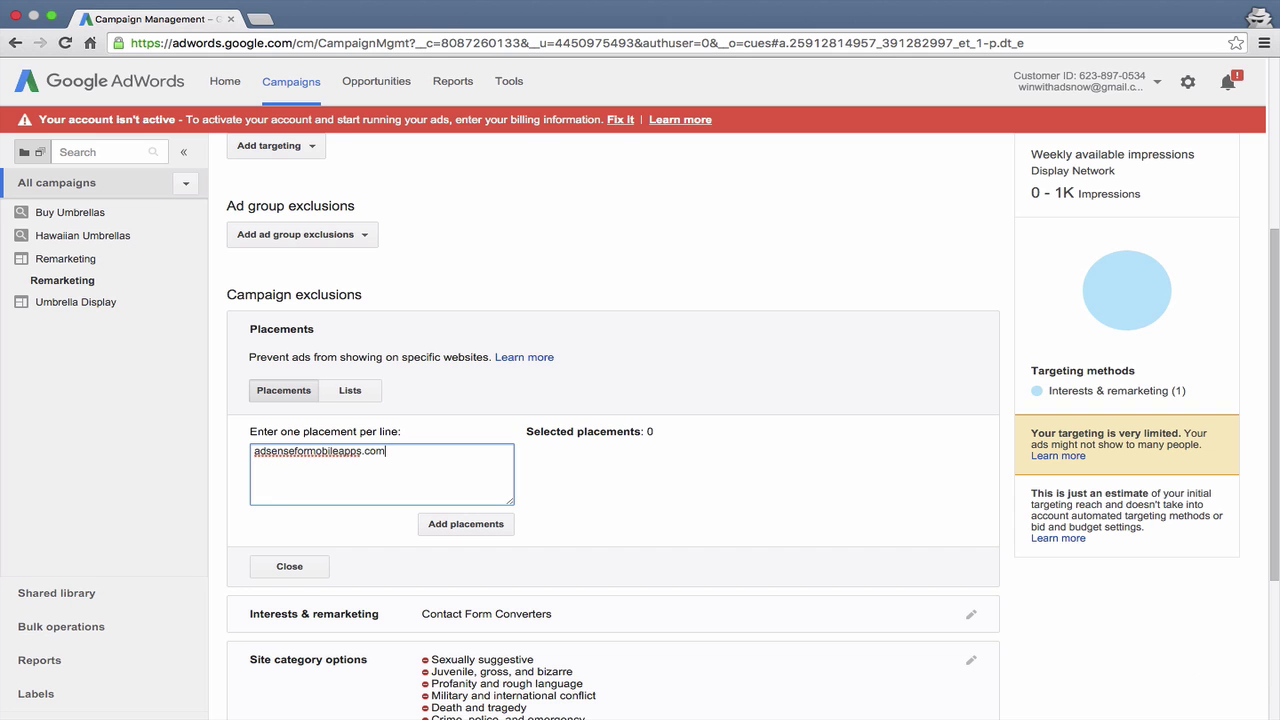
Copy the entered domain, open it in a new browser tab, and read how to keep ads from appearing in mobile apps
key(super+a)
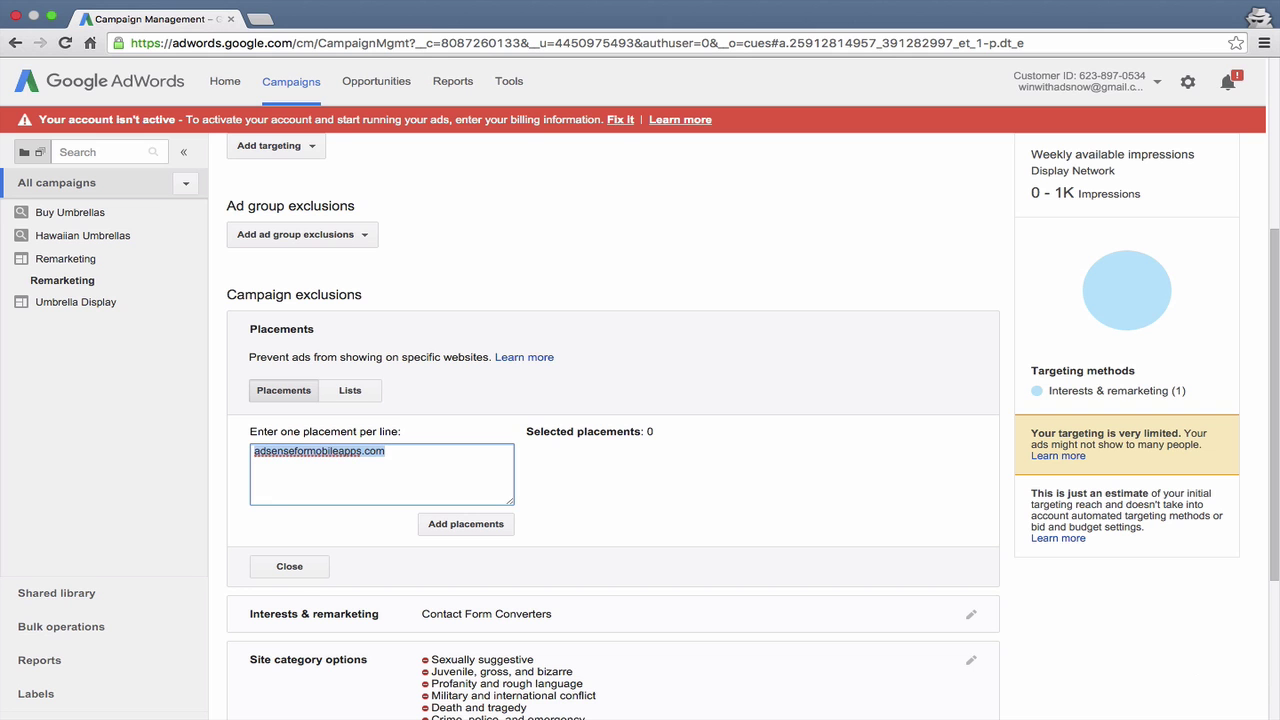
key(super+c)
key(super+t)
key(super+v)
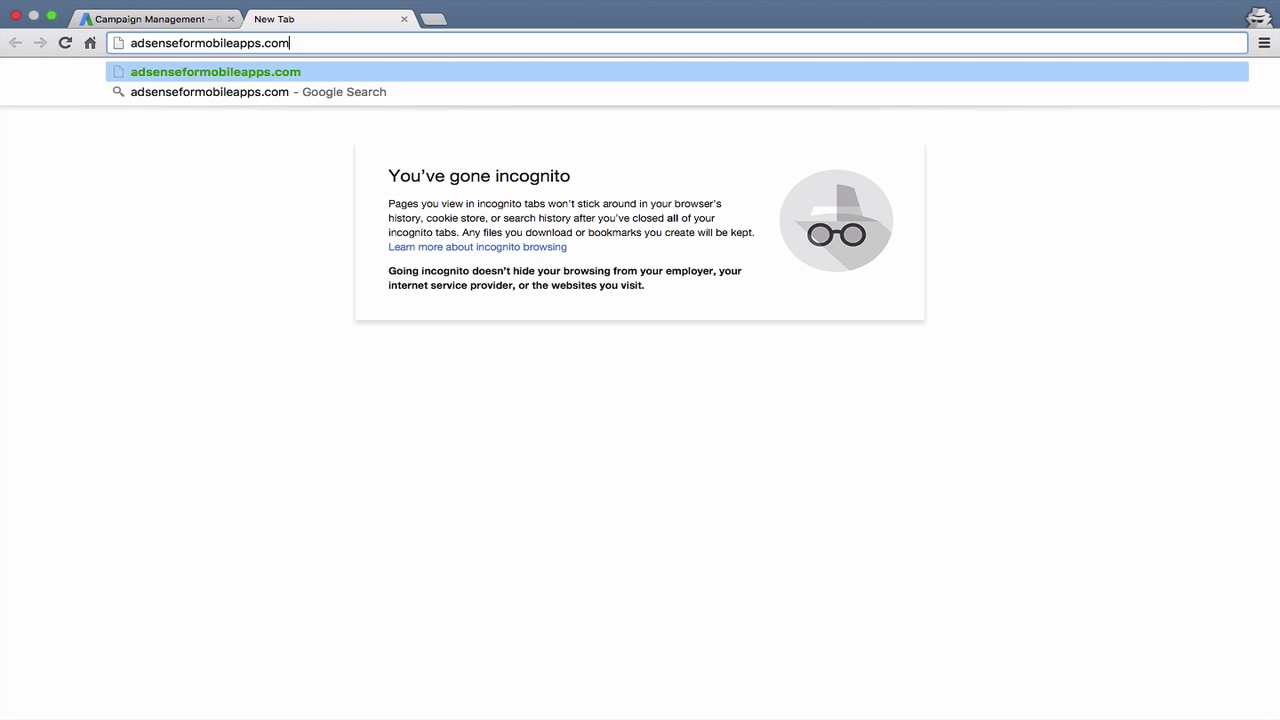
key(Return)
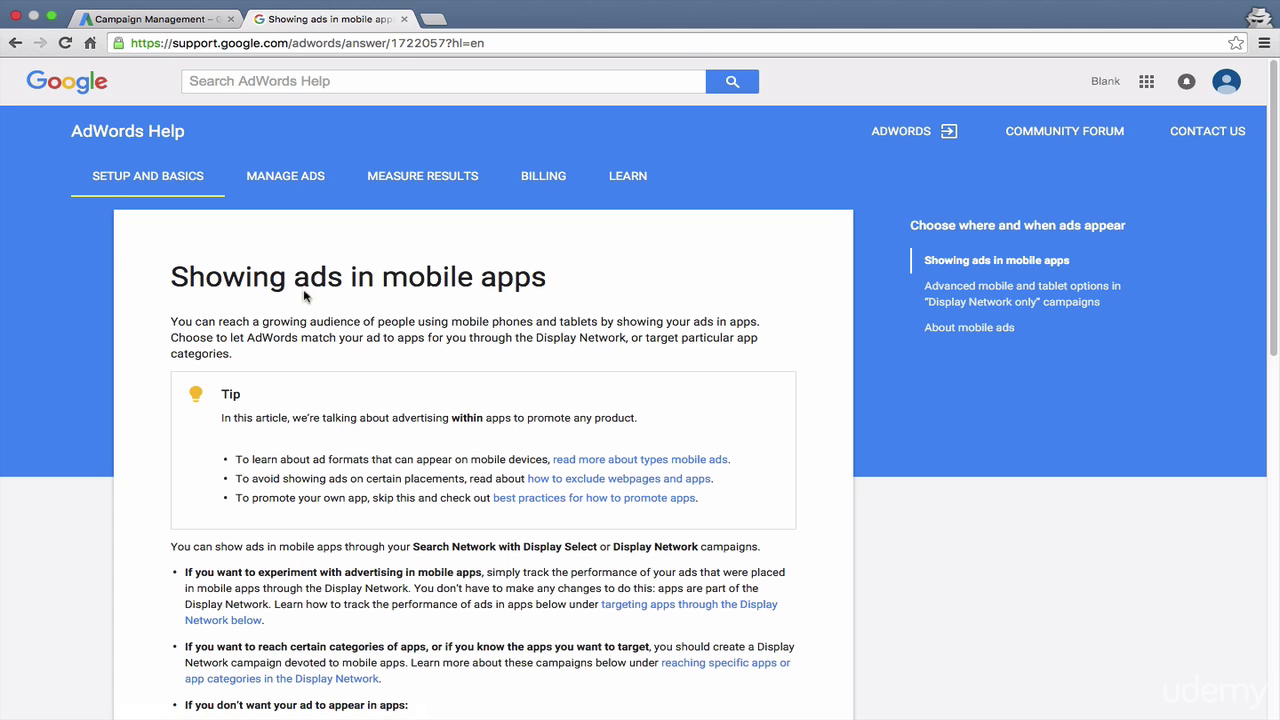
scroll(409, 483, down, 8)
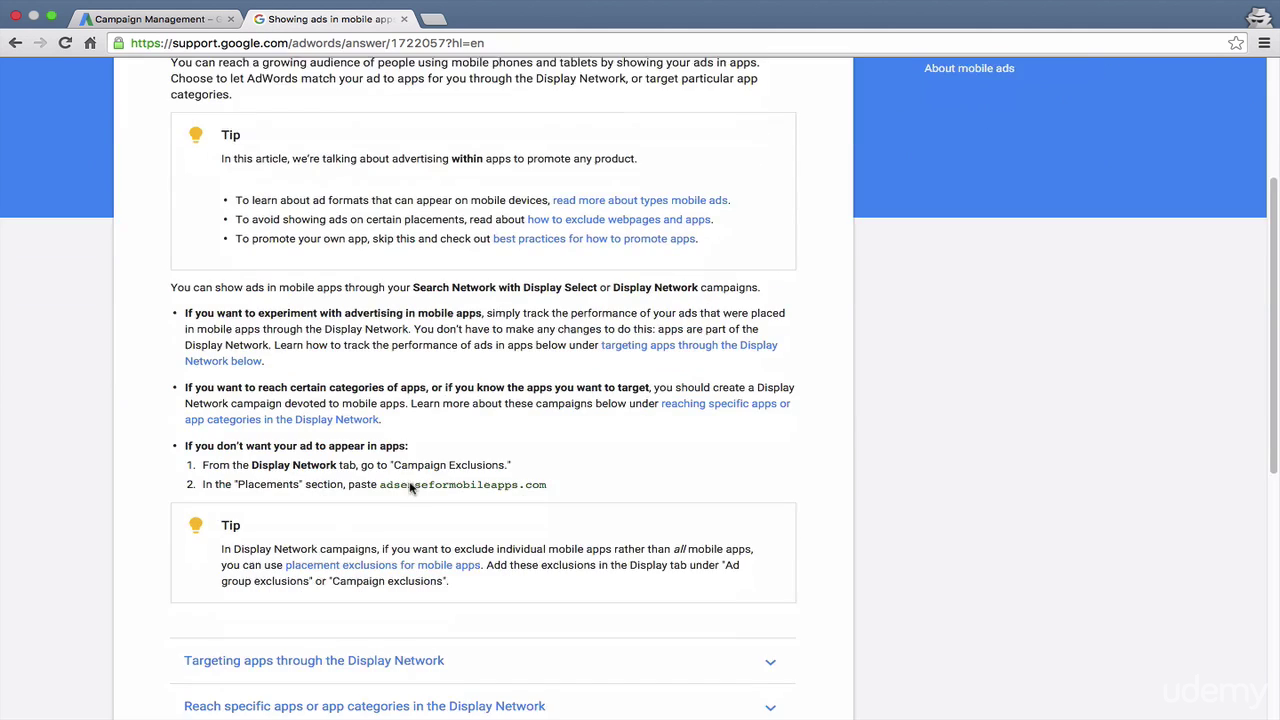
scroll(409, 483, up, 8)
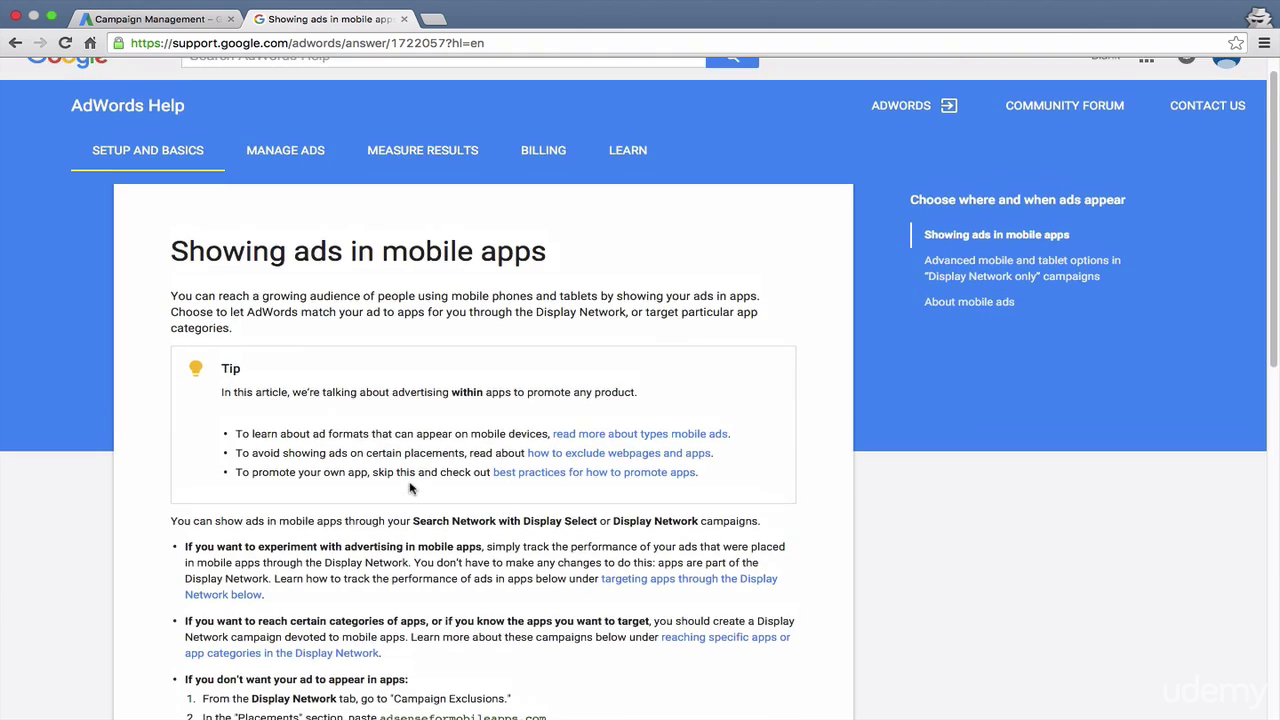
Return to the campaign, add adsenseformobileapps.com to the excluded placements, save the exclusions and check the saved entry
click(172, 22)
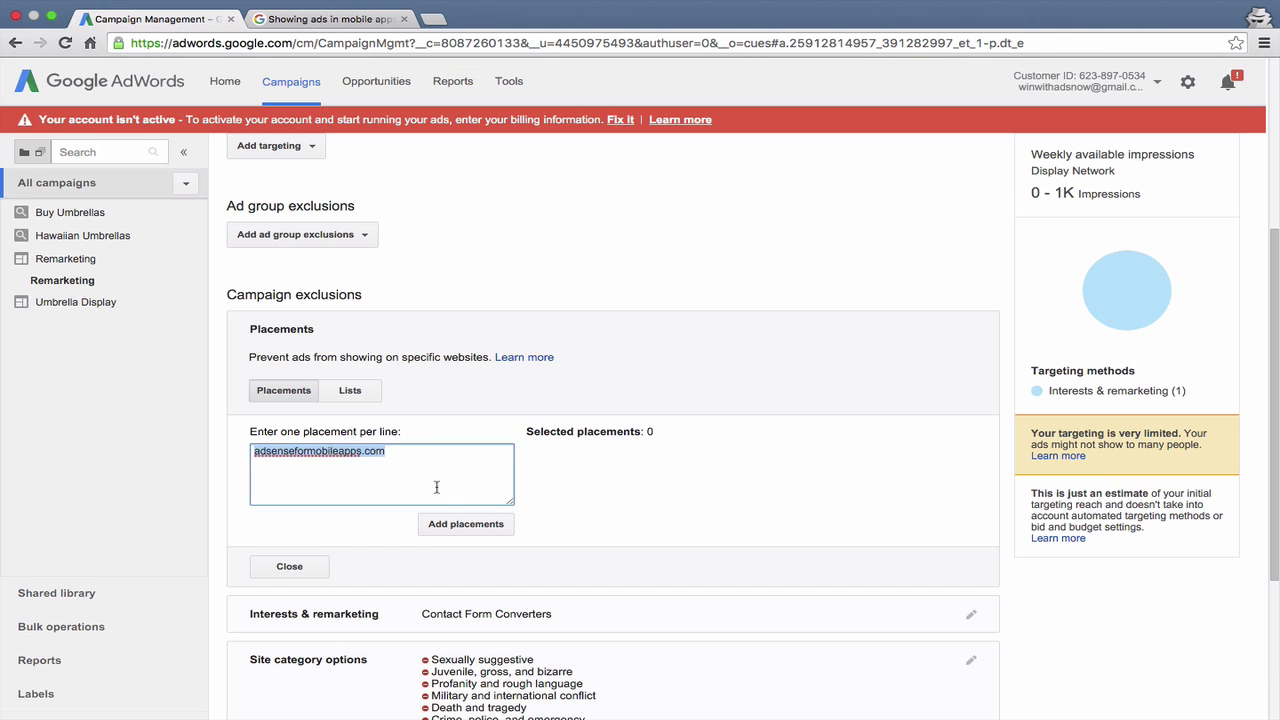
click(448, 528)
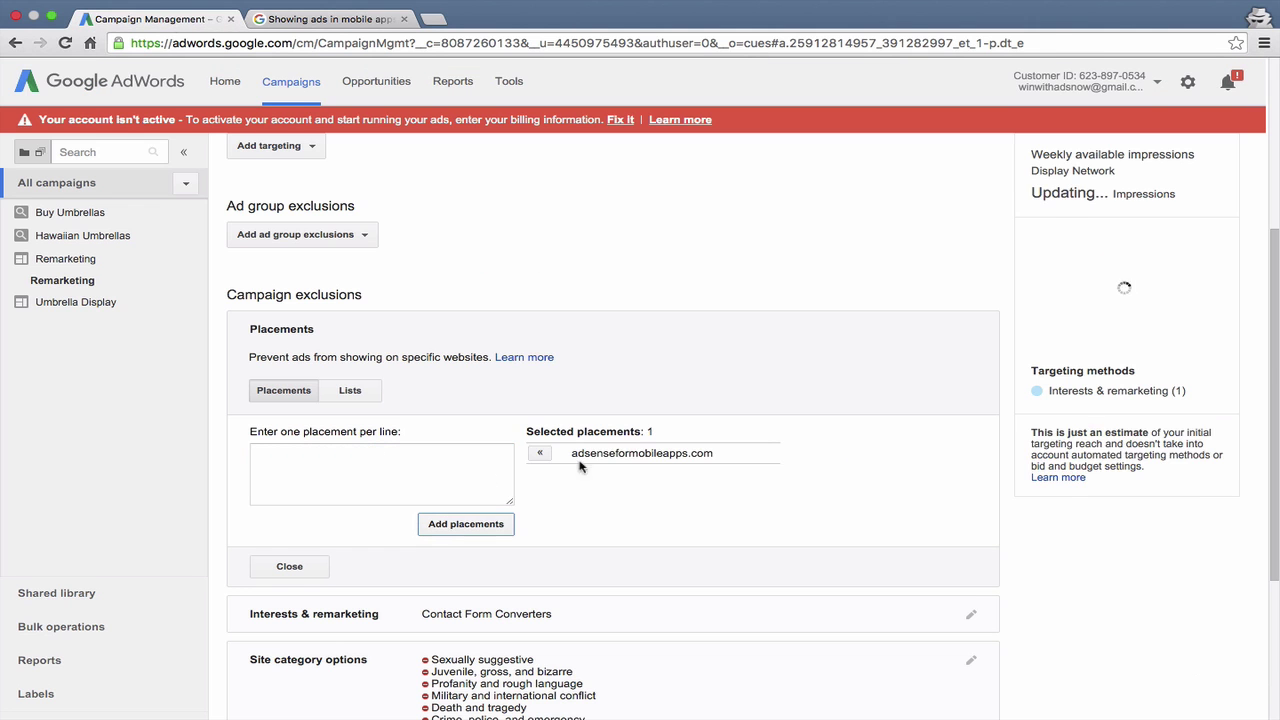
scroll(640, 451, down, 5)
click(259, 588)
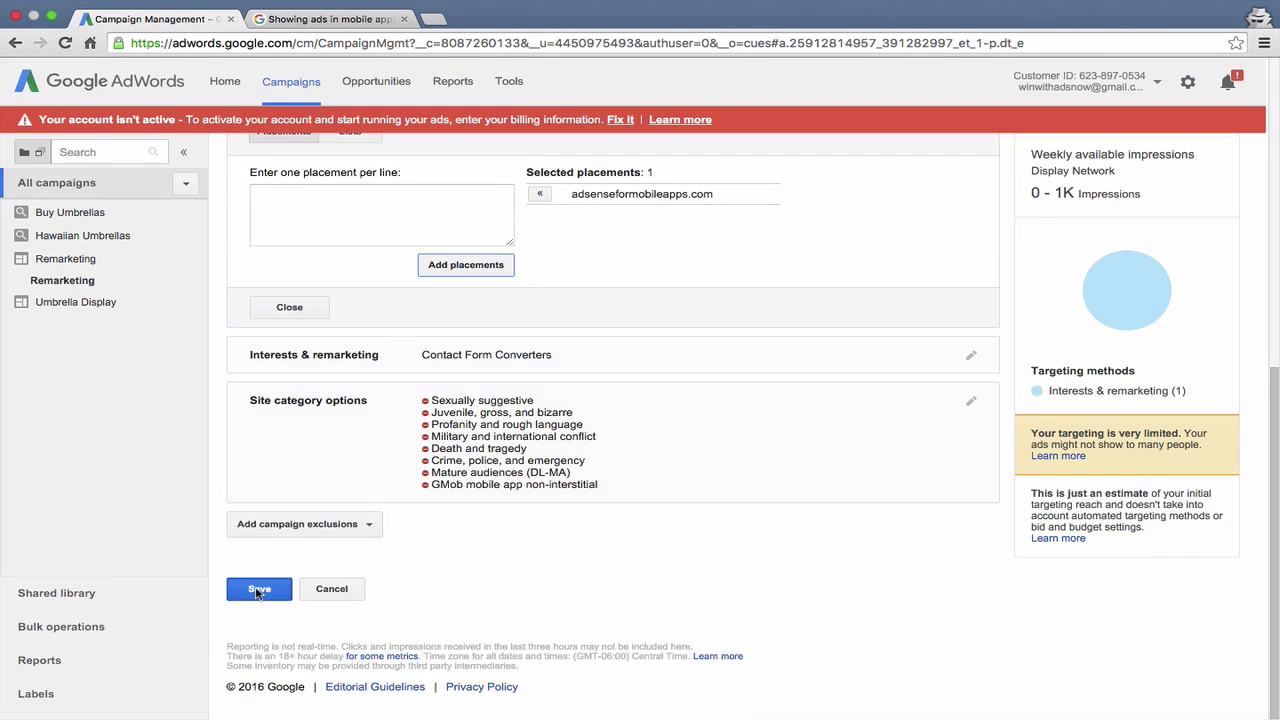
scroll(511, 514, down, 4)
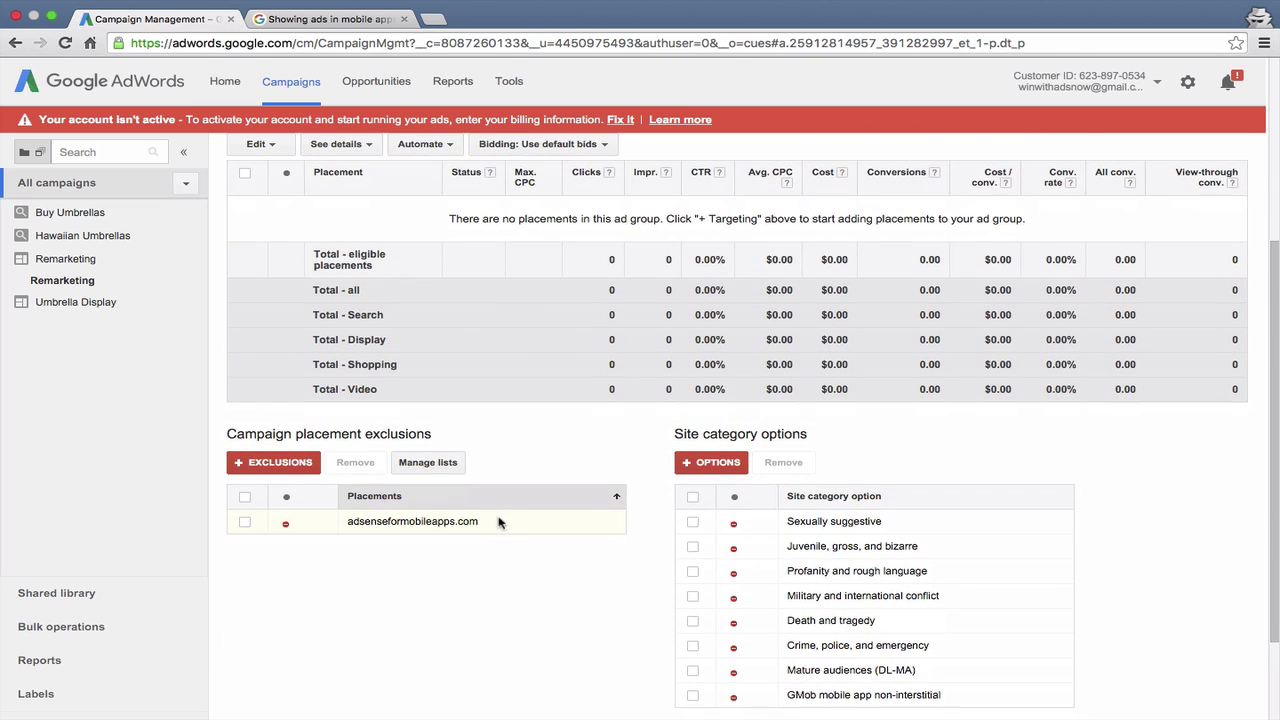
drag(478, 521, 347, 521)
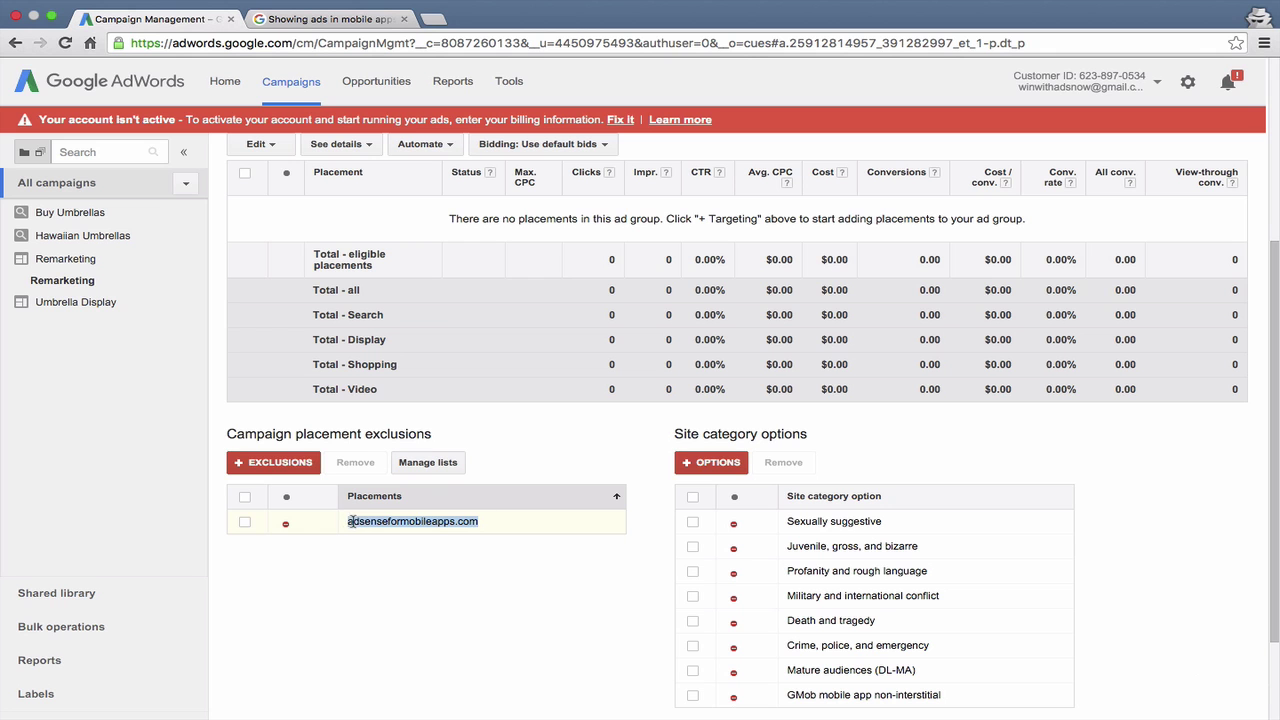
scroll(619, 508, up, 3)
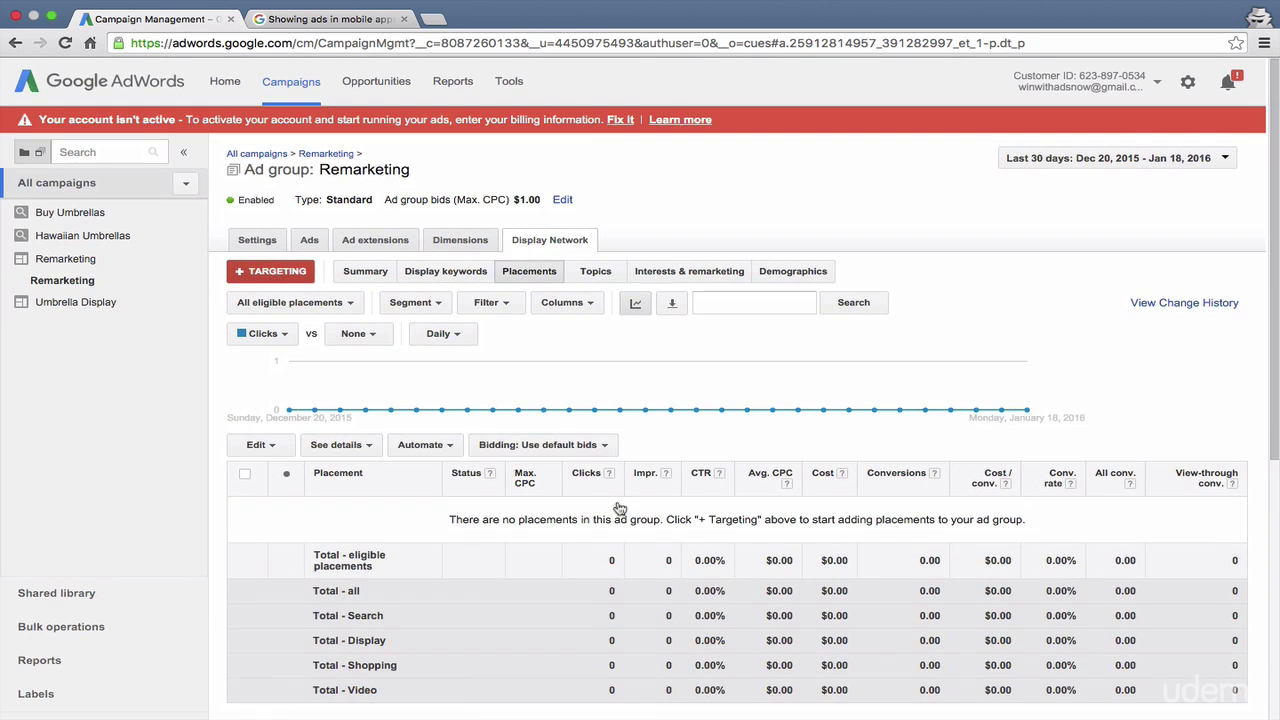